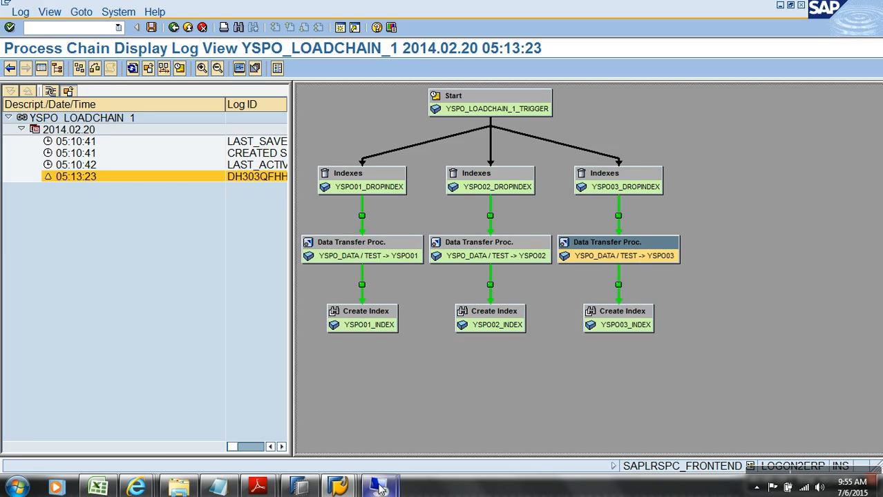
# - Switch to the SAP session whose transaction was reset and exit it
pyautogui.moveTo(337, 488)
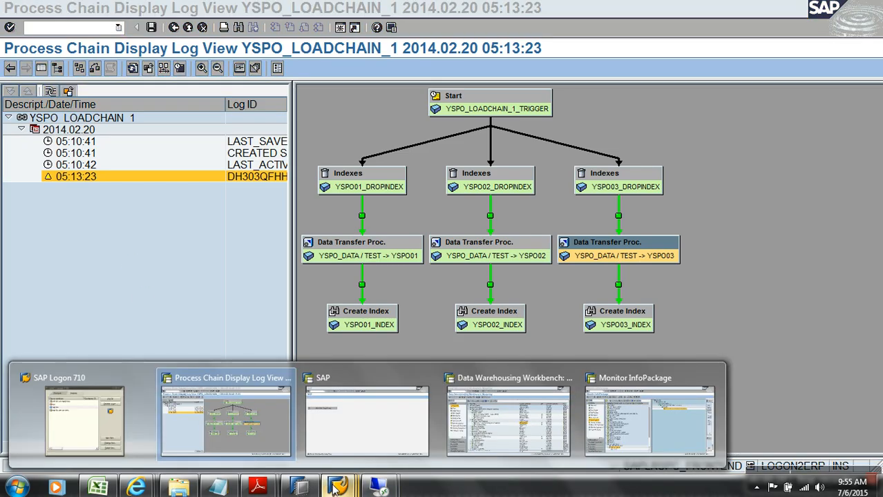
pyautogui.click(342, 425)
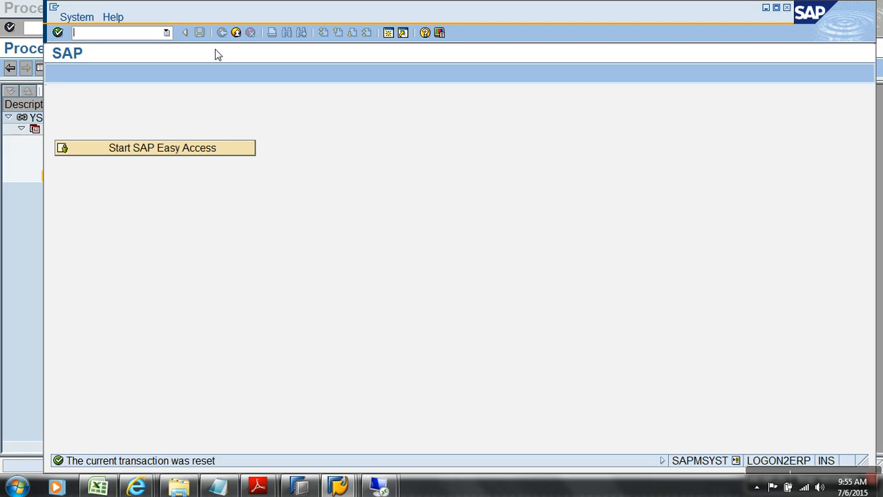
pyautogui.click(236, 34)
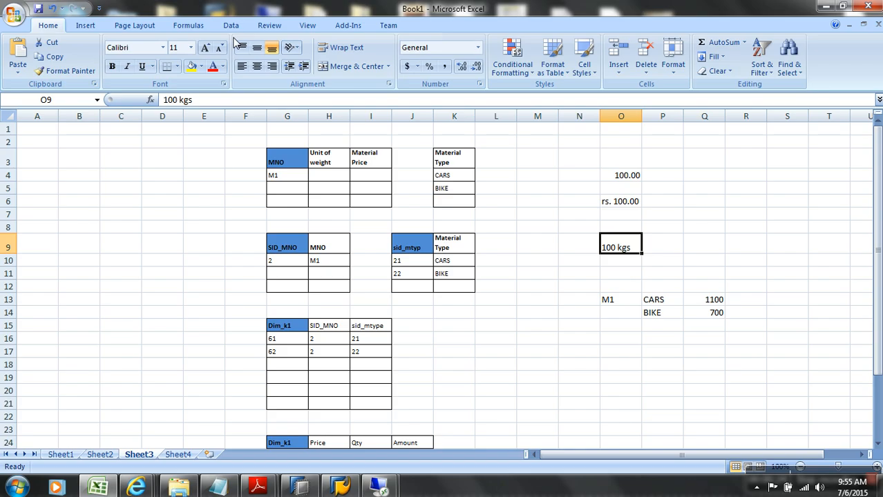
# - Log on to the SAP BW system in client 001, entering the account password
pyautogui.click(349, 487)
pyautogui.click(621, 86)
pyautogui.click(172, 127)
pyautogui.click(167, 138)
pyautogui.click(164, 147)
pyautogui.write('********')
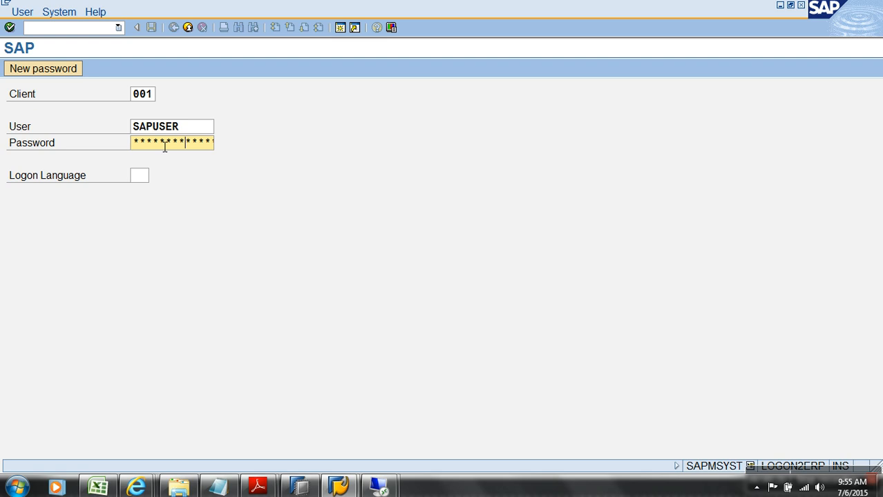
pyautogui.press('Return')
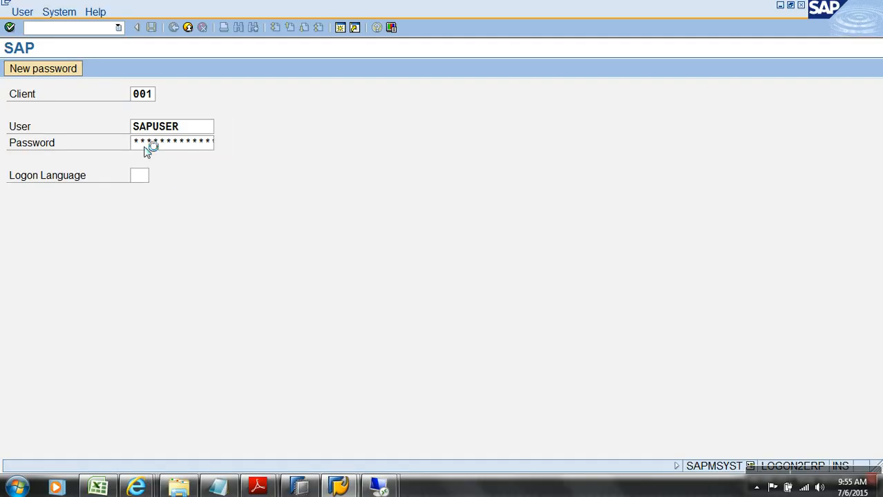
# - Log on to the ecc system in client 800, entering the account password
pyautogui.click(342, 488)
pyautogui.click(329, 423)
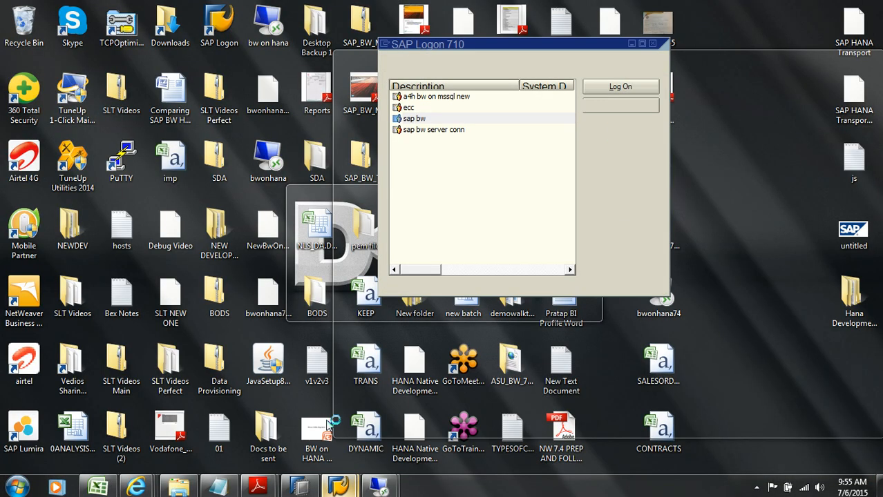
pyautogui.click(487, 109)
pyautogui.click(609, 91)
pyautogui.press('space')
pyautogui.click(158, 143)
pyautogui.press('Tab')
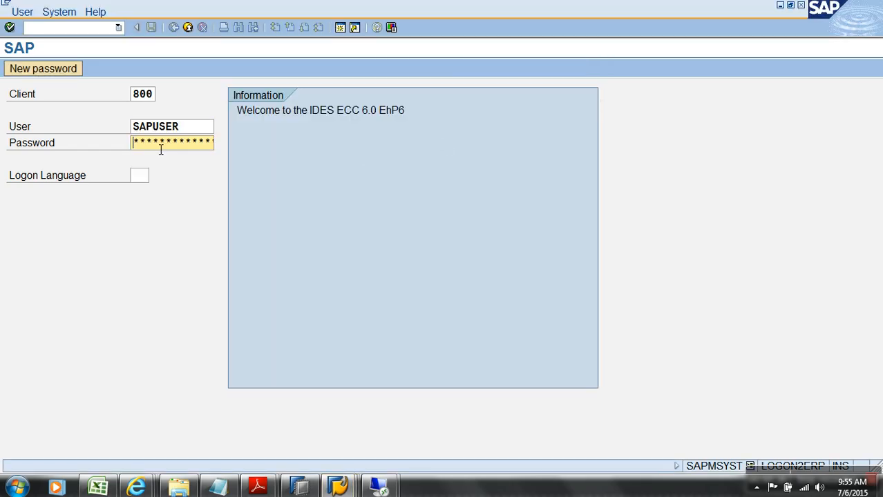
pyautogui.write('*********')
pyautogui.press('Return')
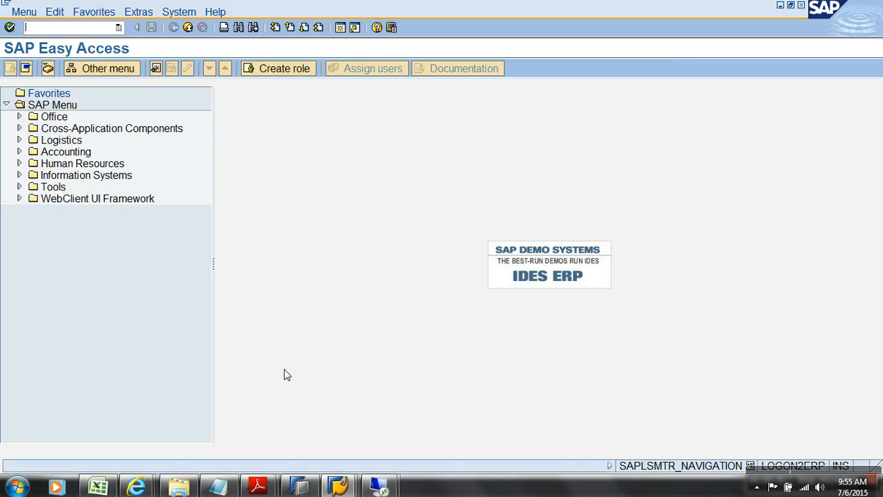
# - Switch to the Excel workbook Book1 and add a new blank worksheet
pyautogui.moveTo(353, 483)
pyautogui.click(347, 438)
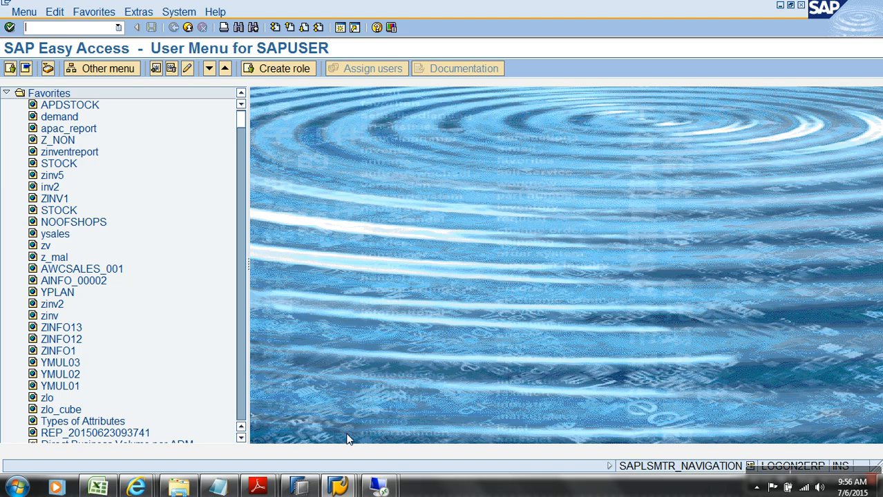
pyautogui.click(97, 488)
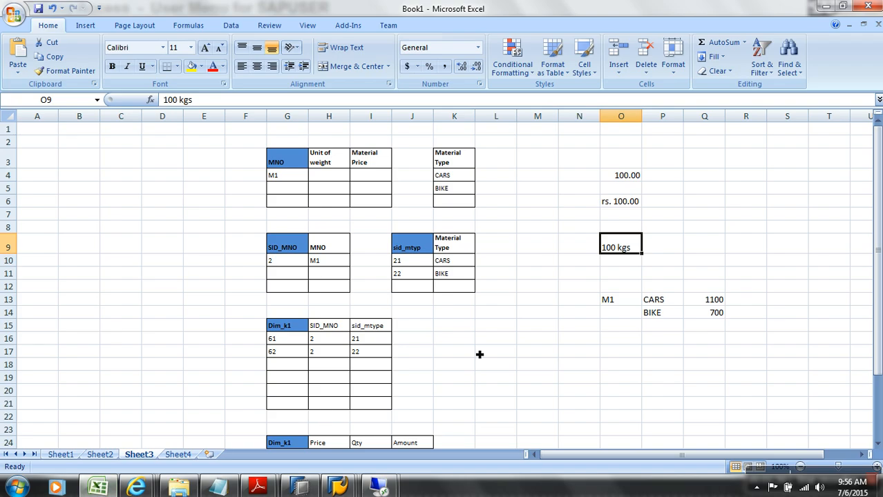
pyautogui.click(214, 455)
pyautogui.click(320, 340)
pyautogui.click(315, 187)
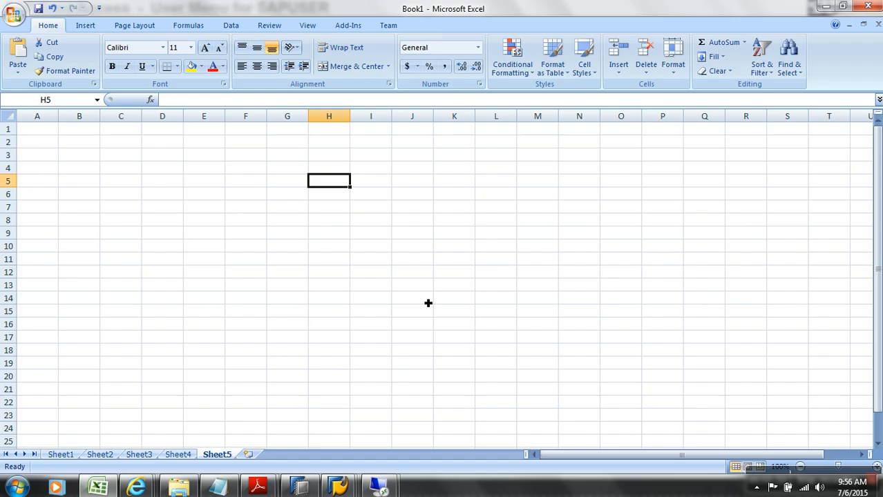
# - Enter "ip - Delta" in cell I16 and "dtp - delta" in cell I12 of the new sheet
pyautogui.click(363, 325)
pyautogui.write('ip - Delta')
pyautogui.press('Up')
pyautogui.press('Up')
pyautogui.press('Up')
pyautogui.press('Up')
pyautogui.write('dtp - d')
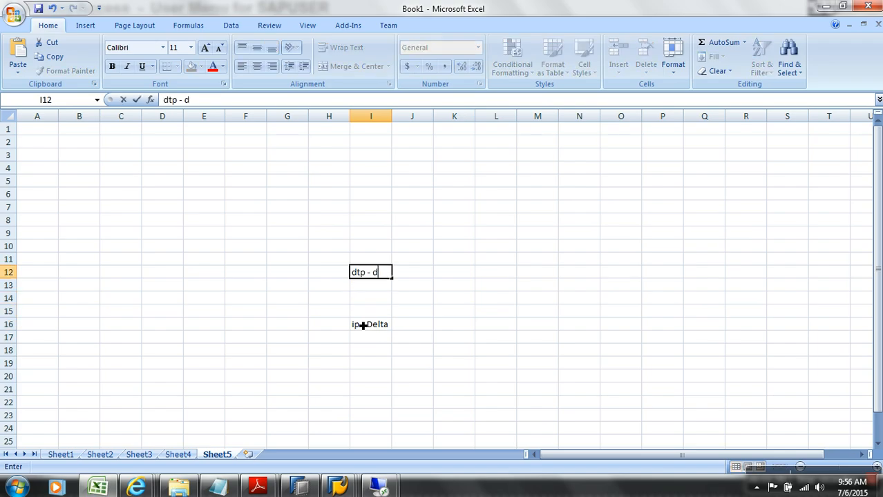
pyautogui.write('elta')
pyautogui.click(383, 336)
pyautogui.click(375, 277)
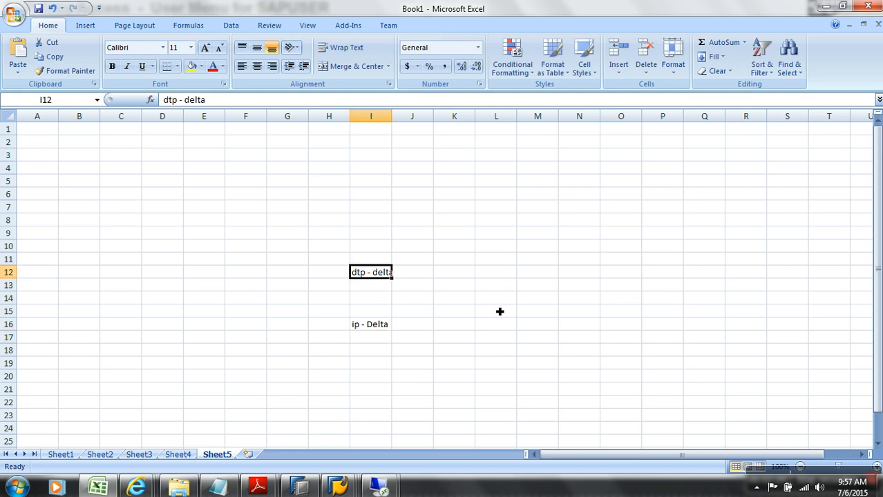
# - Enter the label "Deamon" in cell L14
pyautogui.click(499, 297)
pyautogui.write('Deamon')
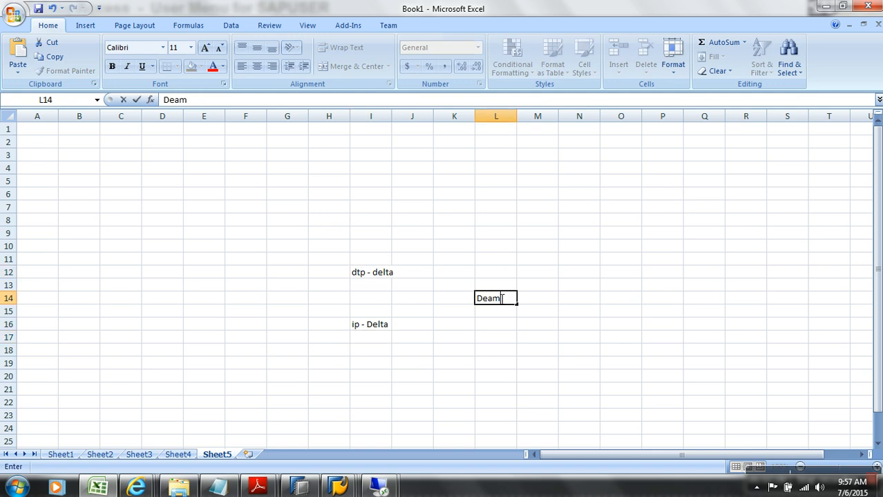
pyautogui.click(495, 363)
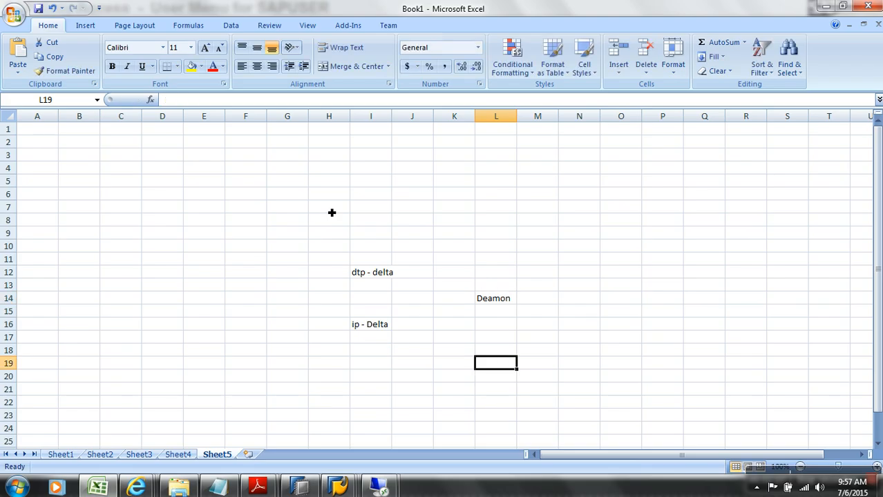
# - Draw straight arrows from the "dtp - delta" and "ip - Delta" labels to the "Deamon" label
pyautogui.click(85, 25)
pyautogui.click(153, 74)
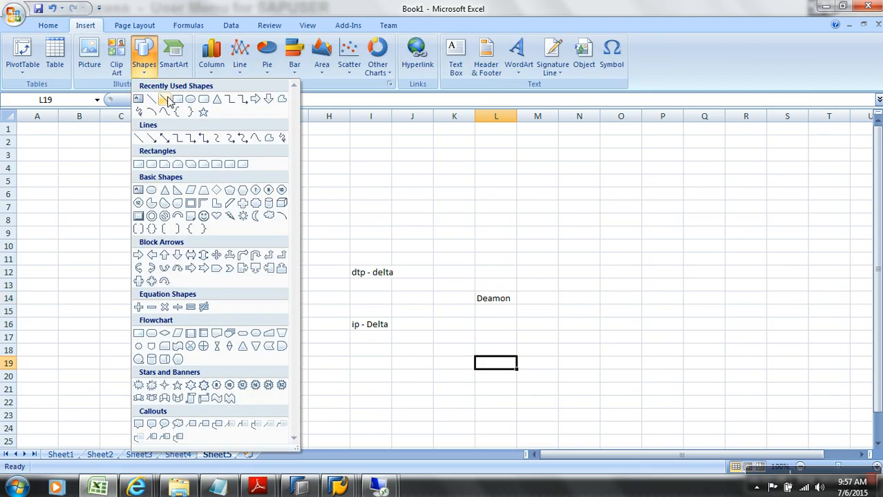
pyautogui.click(167, 101)
pyautogui.moveTo(395, 272); pyautogui.dragTo(473, 302)
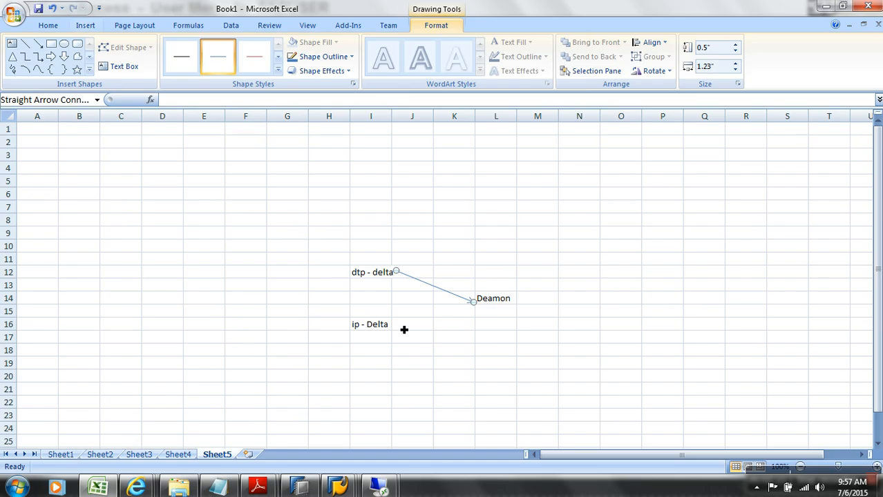
pyautogui.click(38, 44)
pyautogui.moveTo(391, 326)
pyautogui.mouseDown()
pyautogui.moveTo(461, 317)
pyautogui.moveTo(483, 304)
pyautogui.mouseUp()
pyautogui.click(501, 304)
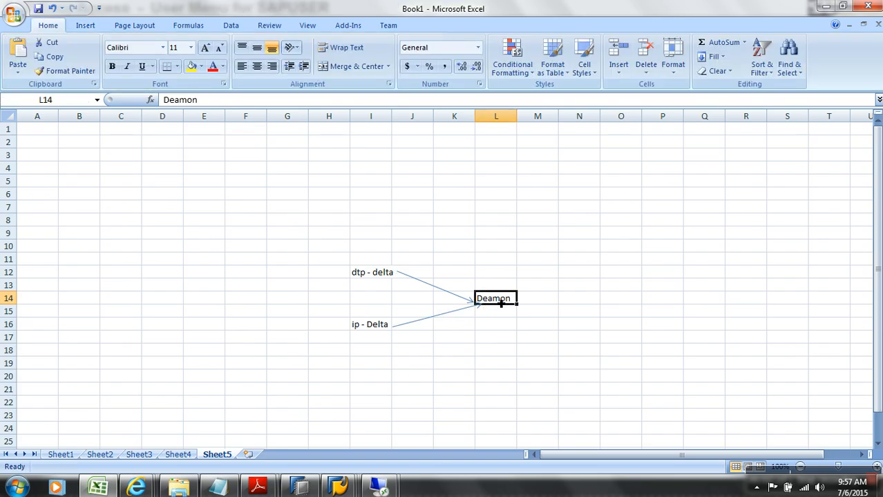
# - Enter the interval "2 m" in cell M14 beside the "Deamon" label
pyautogui.click(556, 304)
pyautogui.write('1 m')
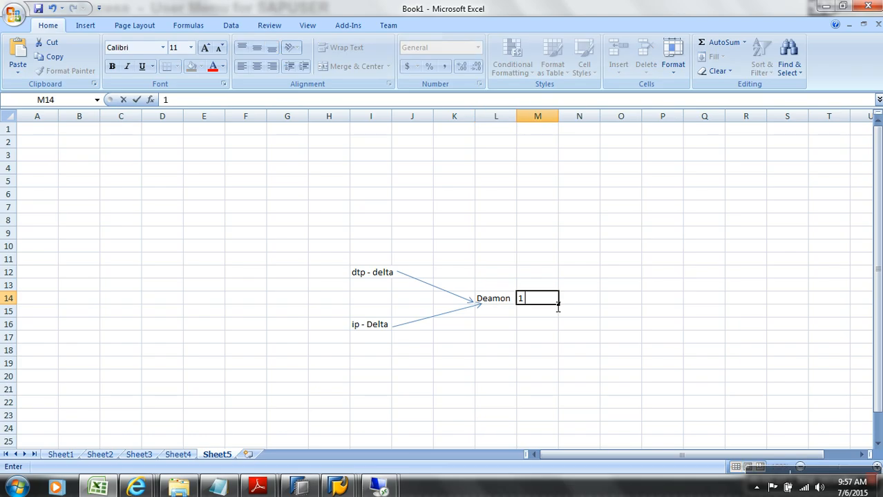
pyautogui.press('BackSpace')
pyautogui.press('BackSpace')
pyautogui.press('BackSpace')
pyautogui.write('2 m')
# - Switch to the IDES ERP session in SAP and open the ABAP Dictionary with transaction SE11
pyautogui.moveTo(340, 488)
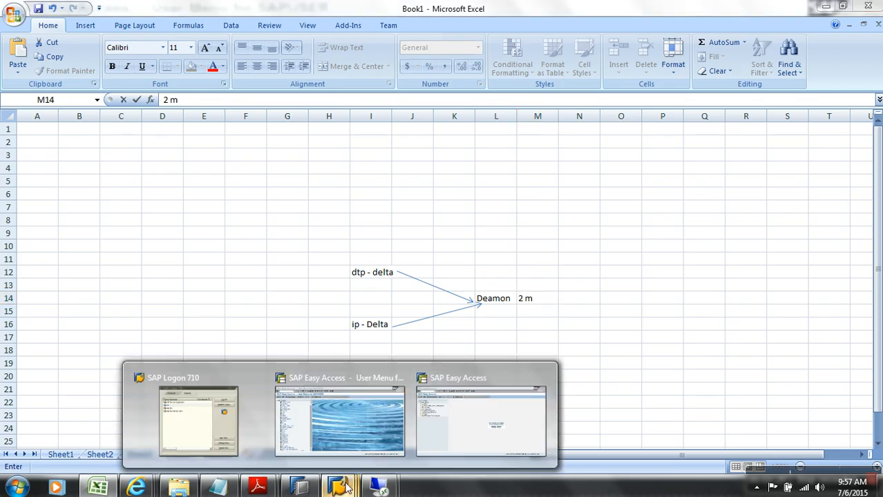
pyautogui.click(439, 410)
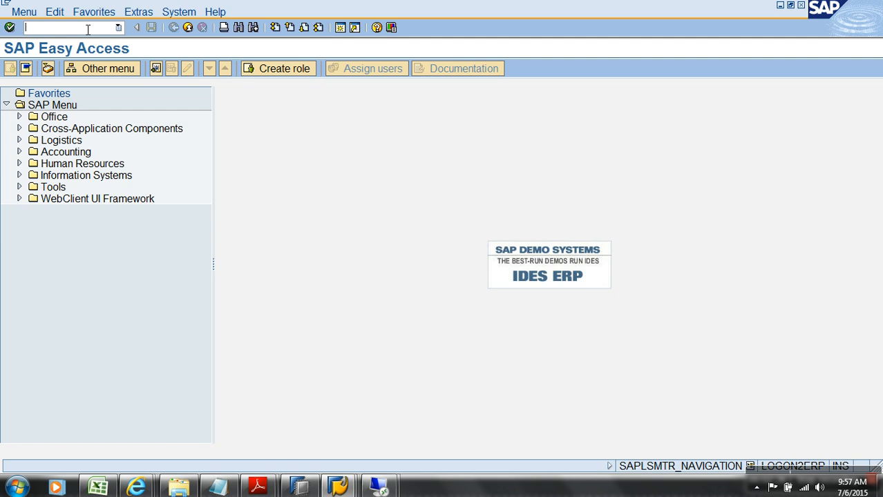
pyautogui.write('se11')
pyautogui.press('Return')
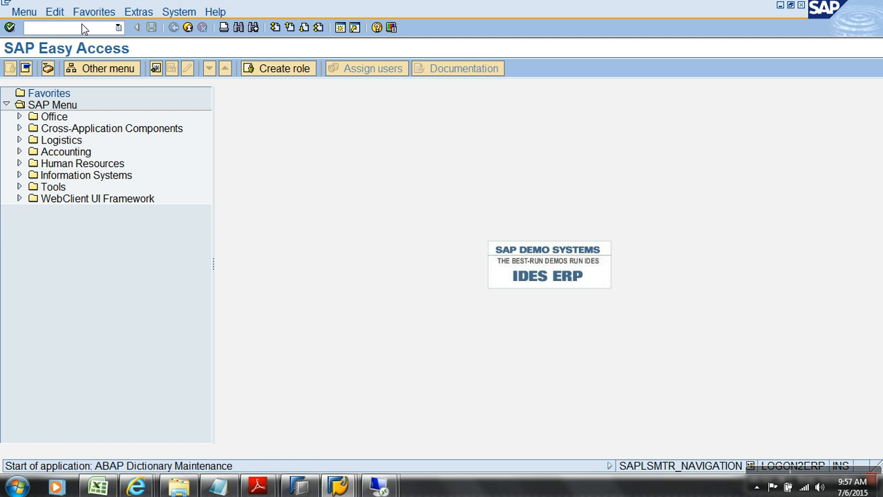
pyautogui.write('ysales')
pyautogui.press('F5')
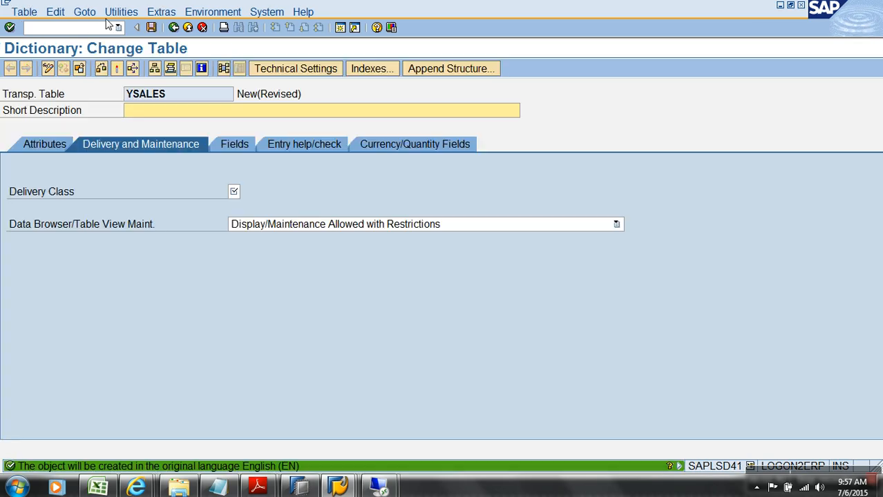
pyautogui.click(173, 27)
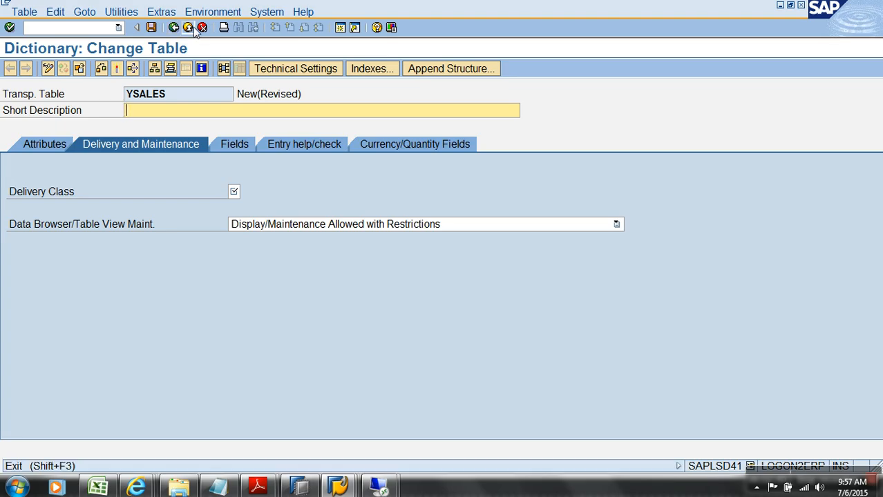
pyautogui.click(202, 27)
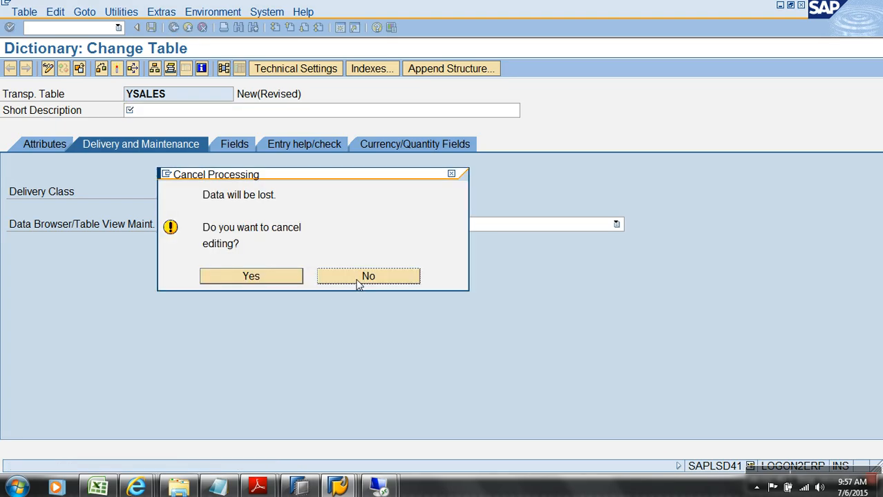
pyautogui.click(256, 277)
# - Display the database table ZSALES and list its entries to review the source data
pyautogui.write('z')
pyautogui.click(111, 290)
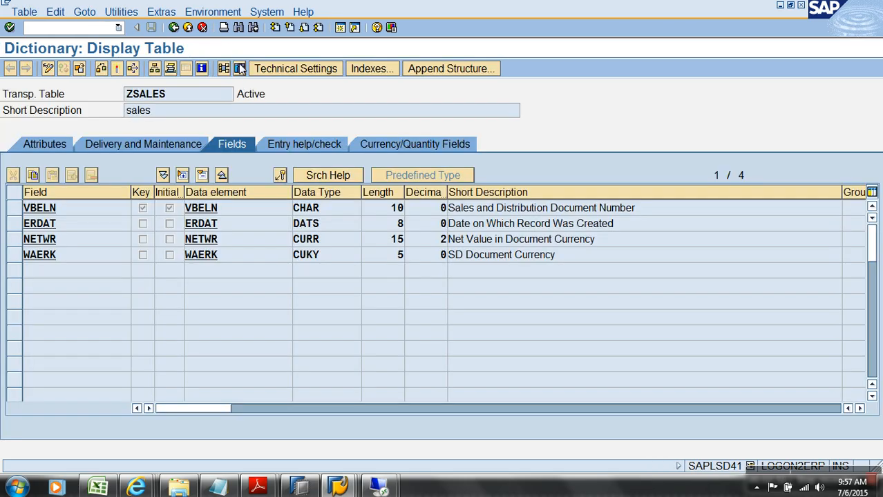
pyautogui.click(240, 68)
pyautogui.click(10, 67)
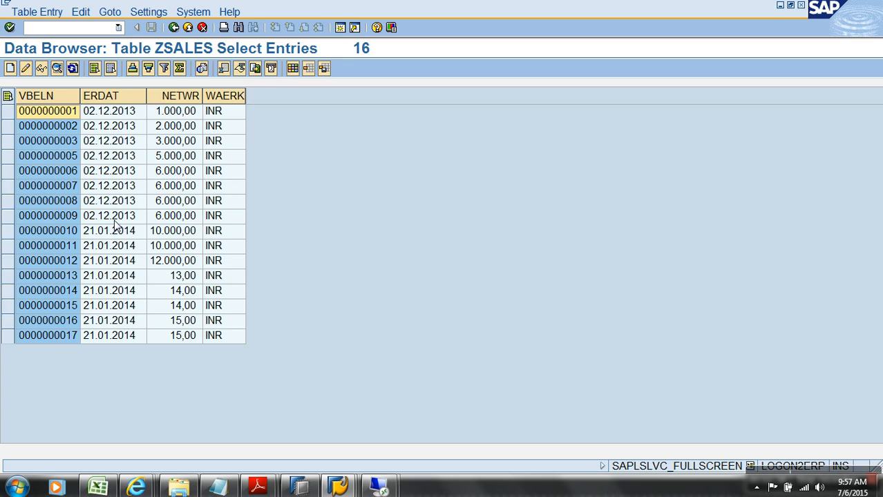
# - Open transaction RSO2 and create a transaction data DataSource named zrda_demo
pyautogui.click(75, 30)
pyautogui.write('/nrso2')
pyautogui.press('Return')
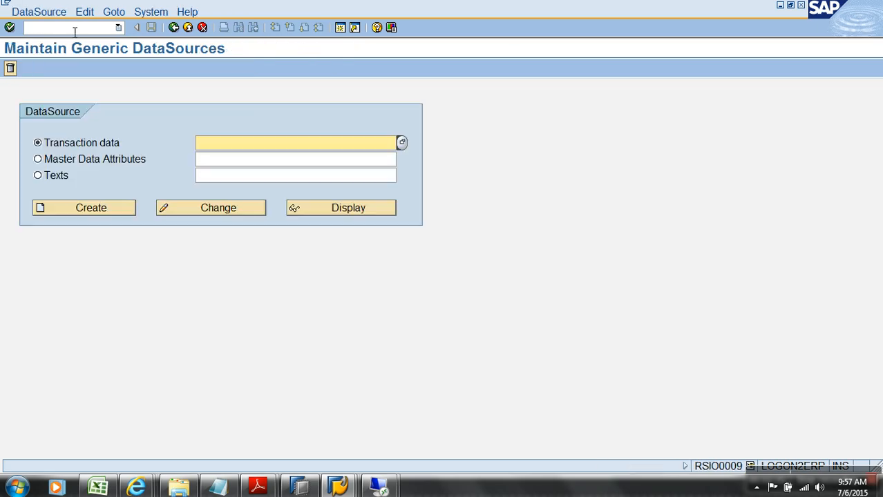
pyautogui.write('zrda_demo')
pyautogui.press('Return')
pyautogui.hotkey('ctrl', 'c')
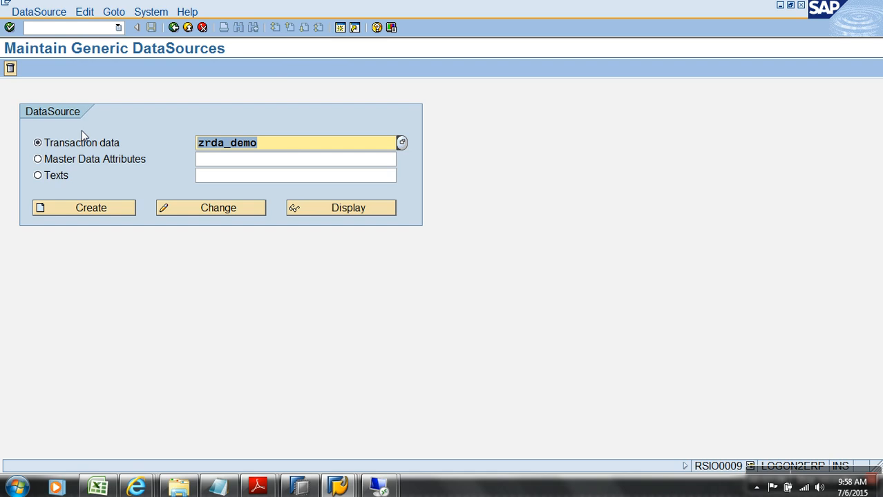
pyautogui.click(113, 211)
# - Set the application component to SD and use zrda_demo as the short, medium and long descriptions
pyautogui.write('sd')
pyautogui.click(185, 177)
pyautogui.hotkey('ctrl', 'v')
pyautogui.press('Return')
pyautogui.hotkey('ctrl', 'v')
pyautogui.click(194, 207)
pyautogui.hotkey('ctrl', 'v')
# - Set the DataSource's extraction view/table to ZSALES and check that table's field structure
pyautogui.click(206, 256)
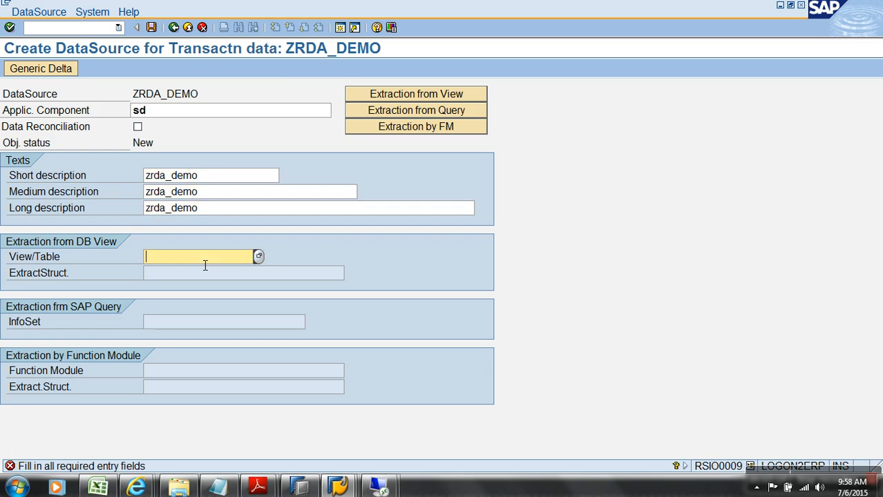
pyautogui.write('zsales')
pyautogui.press('Return')
pyautogui.doubleClick(199, 262)
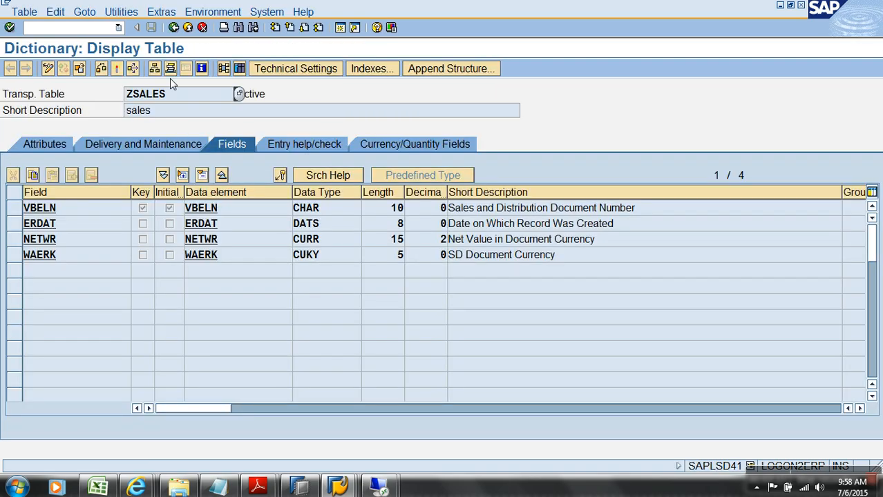
pyautogui.click(174, 27)
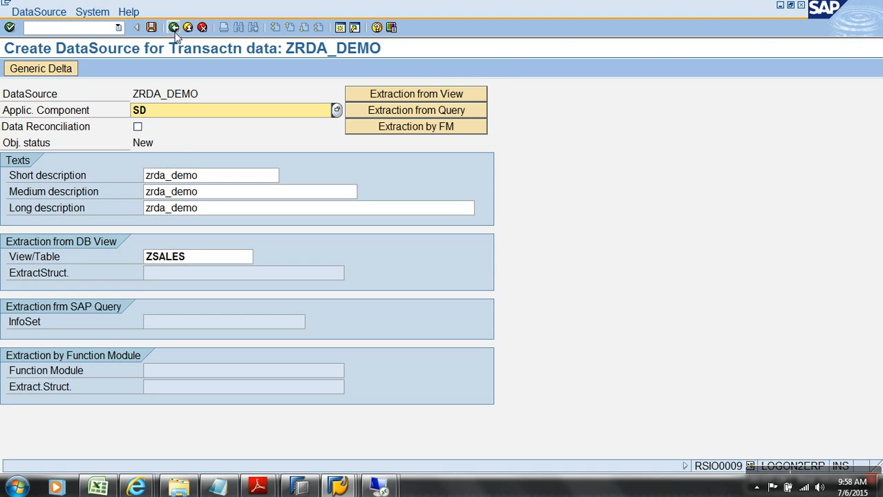
# - Define a generic delta on field VBELN with Numeric Pointer, enable Real-Time, and save the delta settings
pyautogui.click(67, 69)
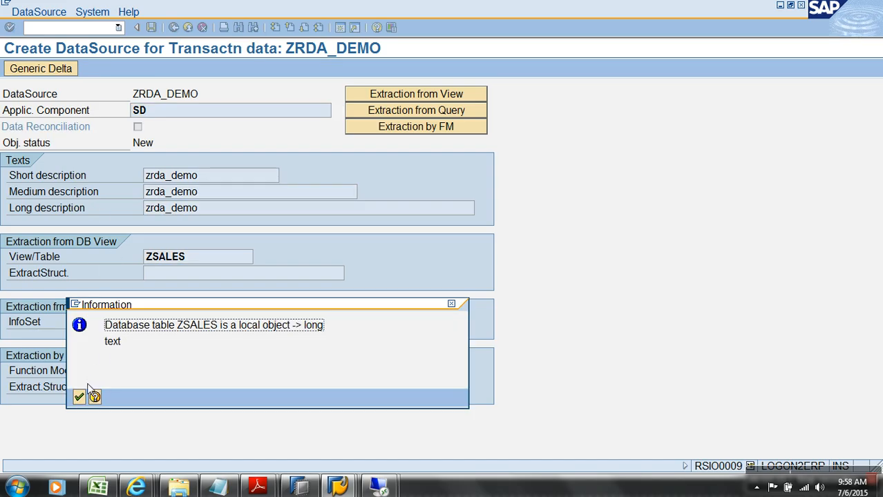
pyautogui.click(78, 398)
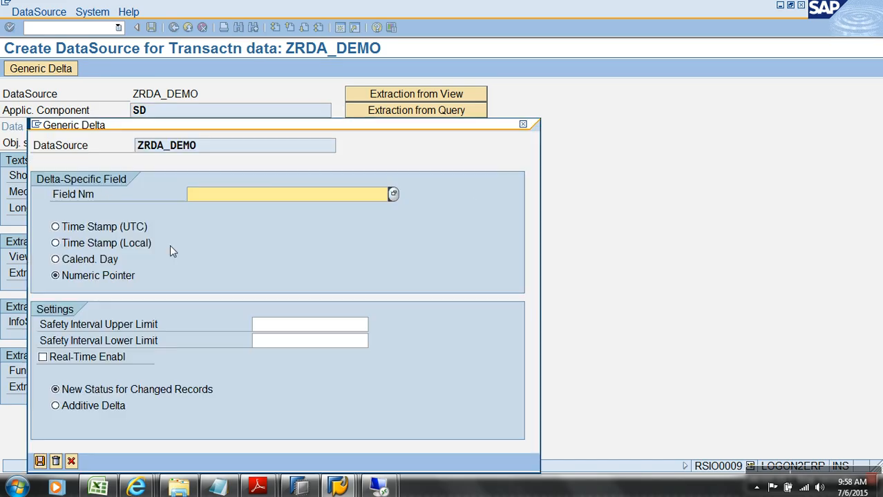
pyautogui.press('F4')
pyautogui.doubleClick(67, 169)
pyautogui.moveTo(239, 127); pyautogui.dragTo(276, 45)
pyautogui.click(137, 278)
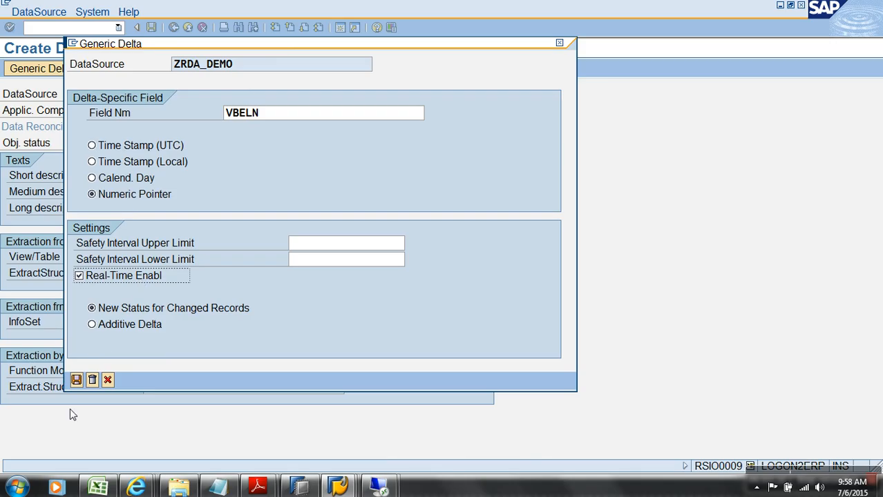
pyautogui.click(76, 380)
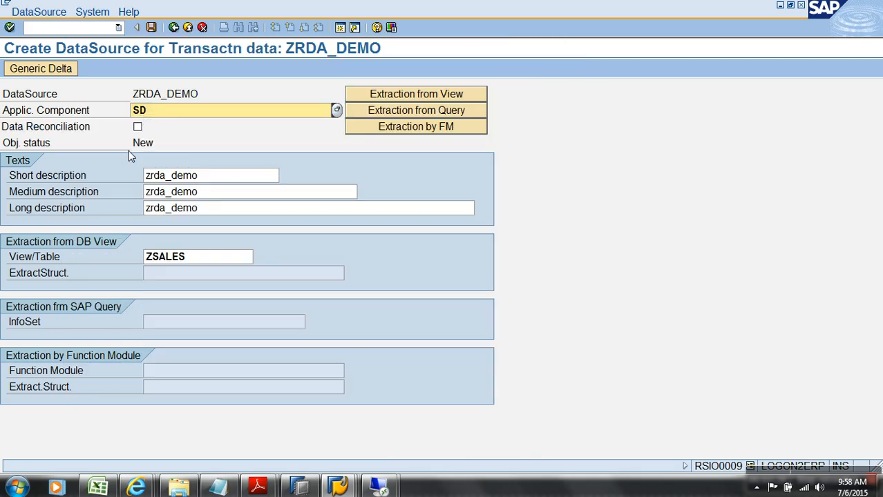
# - Save the DataSource ZRDA_DEMO, acknowledge the local object notice, and save its field settings
pyautogui.click(152, 27)
pyautogui.click(79, 396)
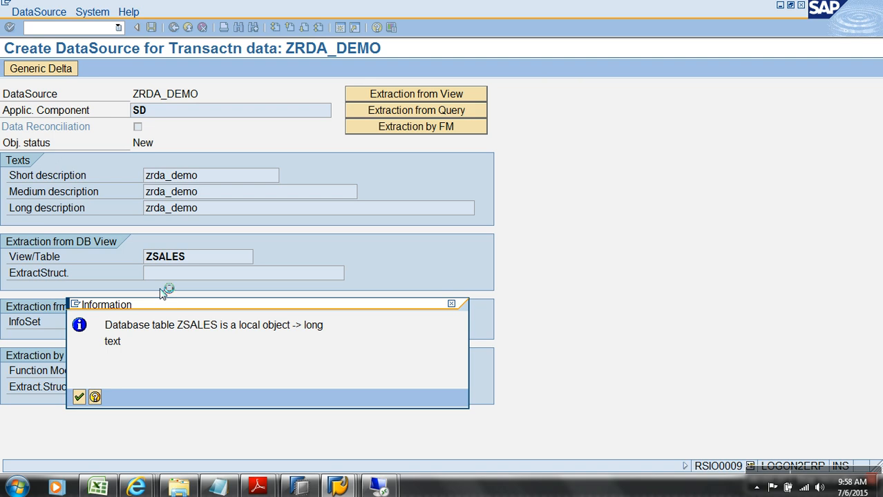
pyautogui.click(147, 316)
pyautogui.click(147, 315)
pyautogui.click(151, 27)
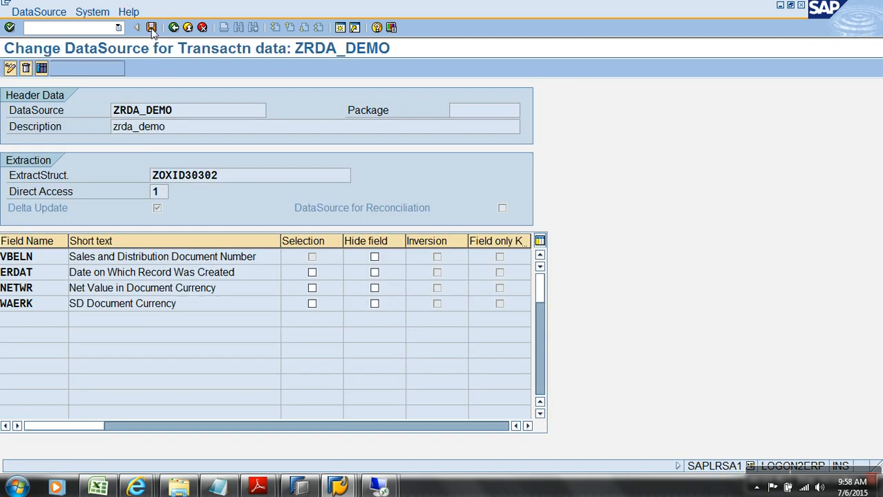
# - Switch to the BW system's DataSource Repository and replicate zrda_demo from source system T90CLNT090 as DataSource (RSDS)
pyautogui.moveTo(338, 487)
pyautogui.click(329, 452)
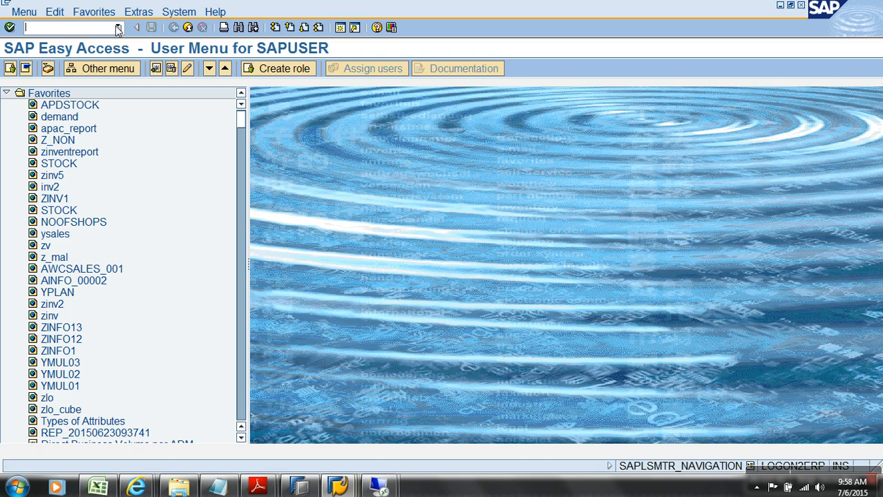
pyautogui.press('Return')
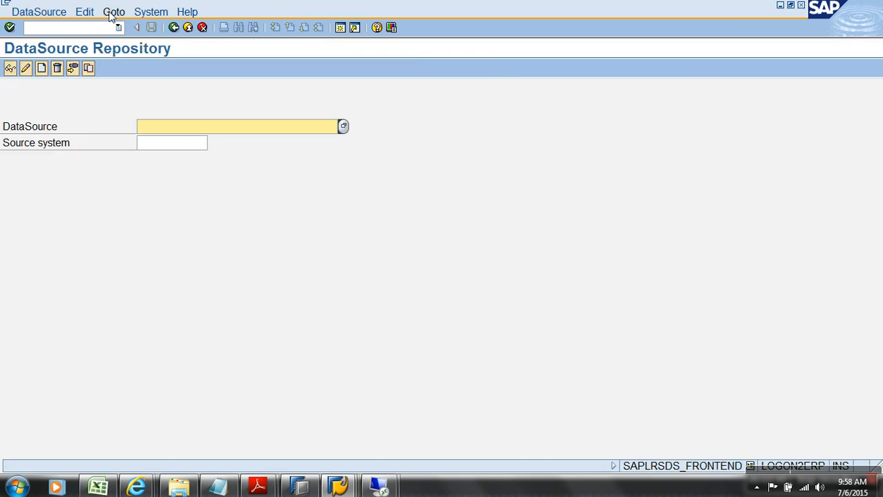
pyautogui.hotkey('ctrl', 'v')
pyautogui.click(167, 147)
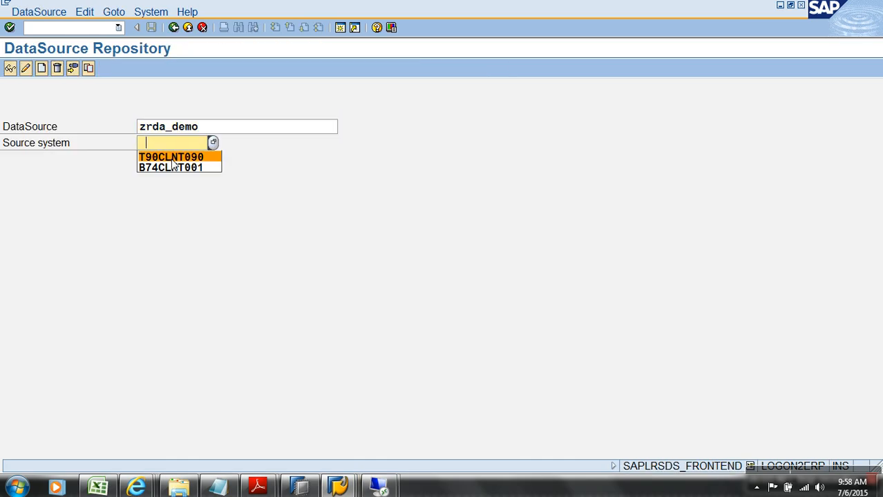
pyautogui.click(170, 154)
pyautogui.click(39, 11)
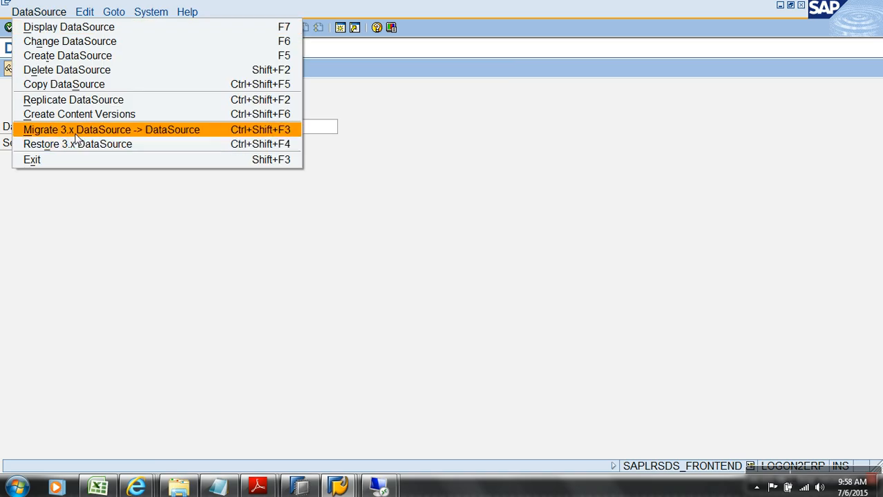
pyautogui.click(78, 99)
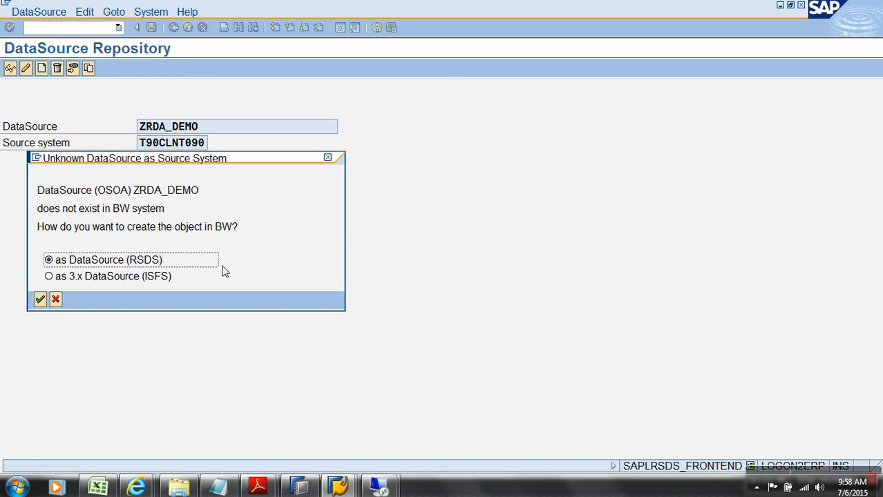
pyautogui.click(39, 301)
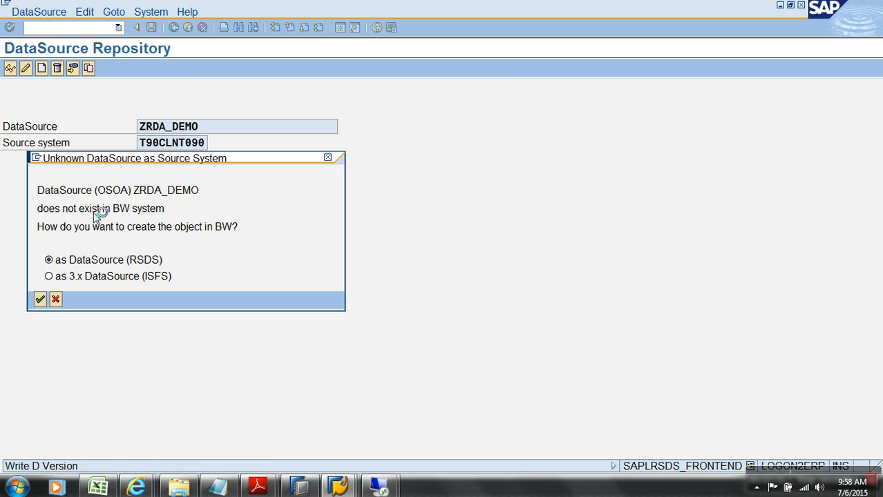
# - Open transaction rsa1 and show the DataSources of the SAP source system T90CLNT090
pyautogui.click(92, 30)
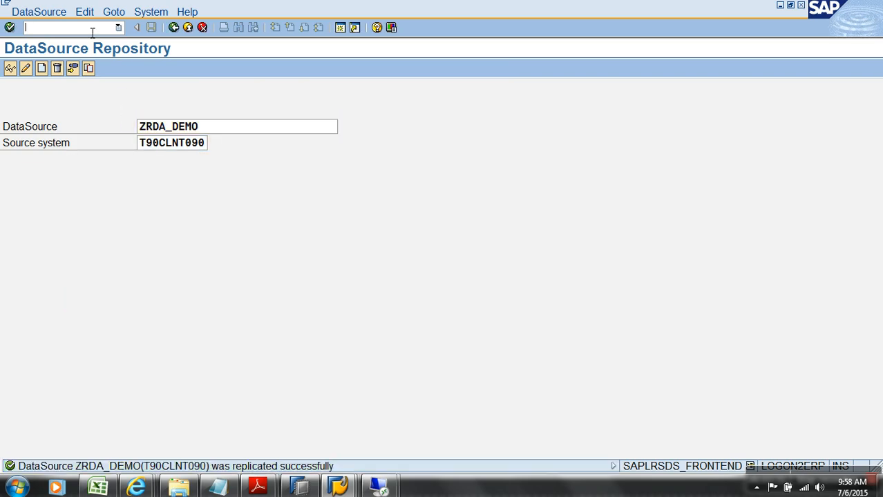
pyautogui.press('Return')
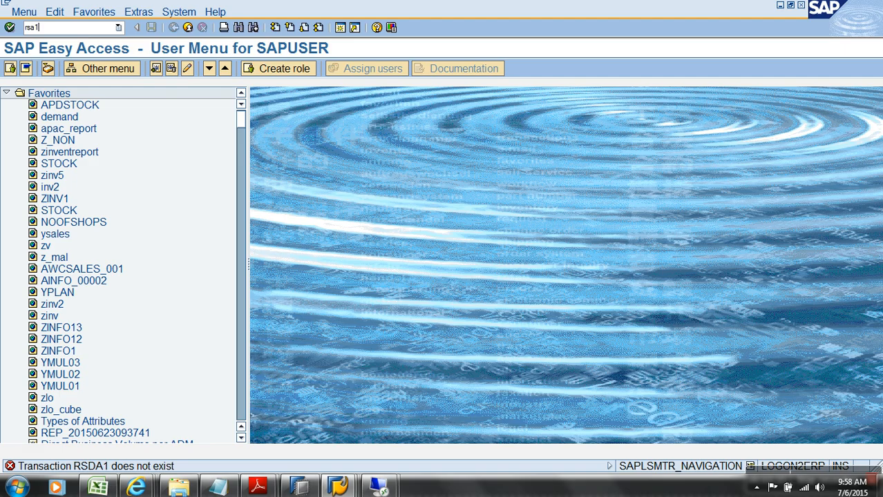
pyautogui.press('Return')
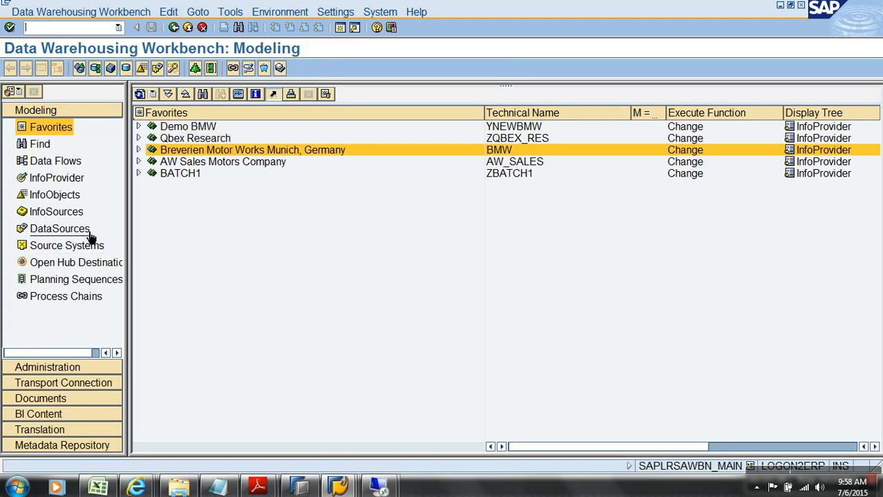
pyautogui.click(89, 233)
pyautogui.click(142, 94)
pyautogui.moveTo(169, 128)
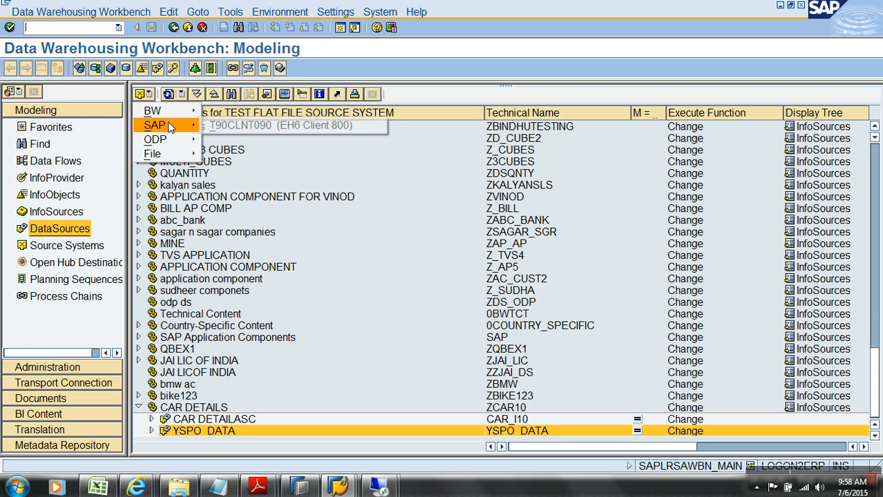
pyautogui.click(235, 126)
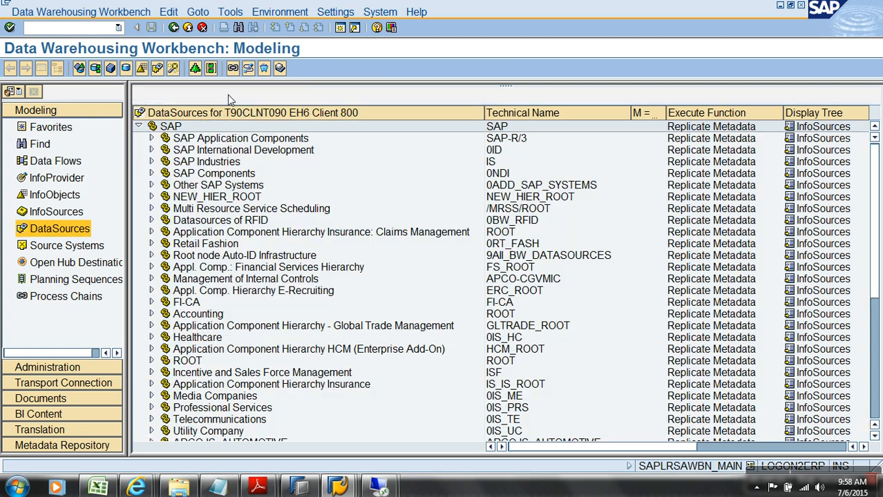
# - Find zrda_demo in the DataSource tree, open it for change, activate it, and return to the tree
pyautogui.click(230, 95)
pyautogui.write('zrda_demo')
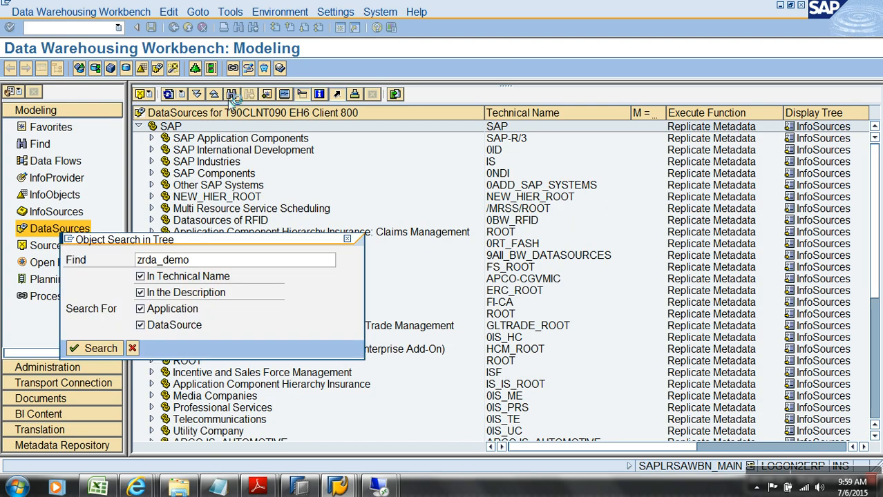
pyautogui.press('Return')
pyautogui.rightClick(233, 434)
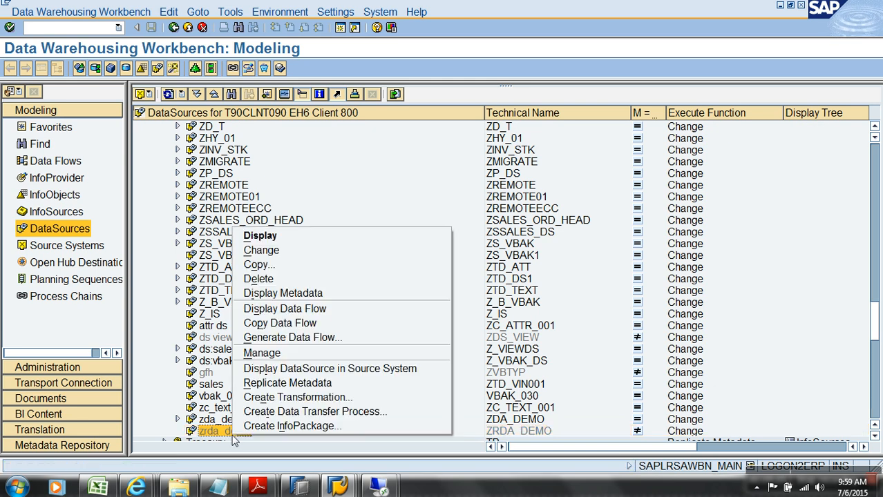
pyautogui.click(278, 251)
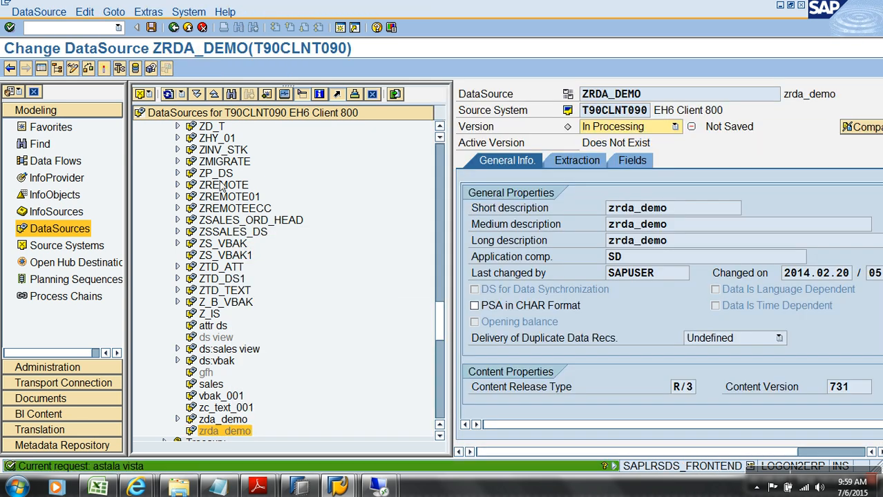
pyautogui.click(102, 69)
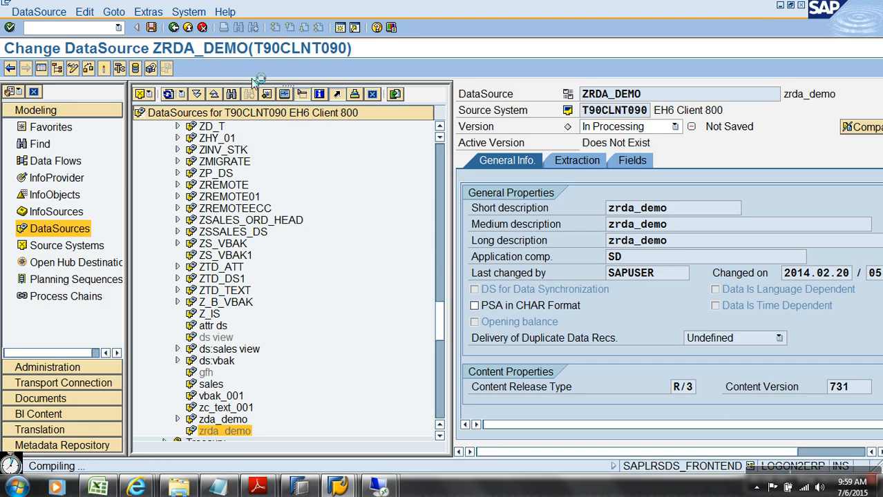
pyautogui.click(817, 486)
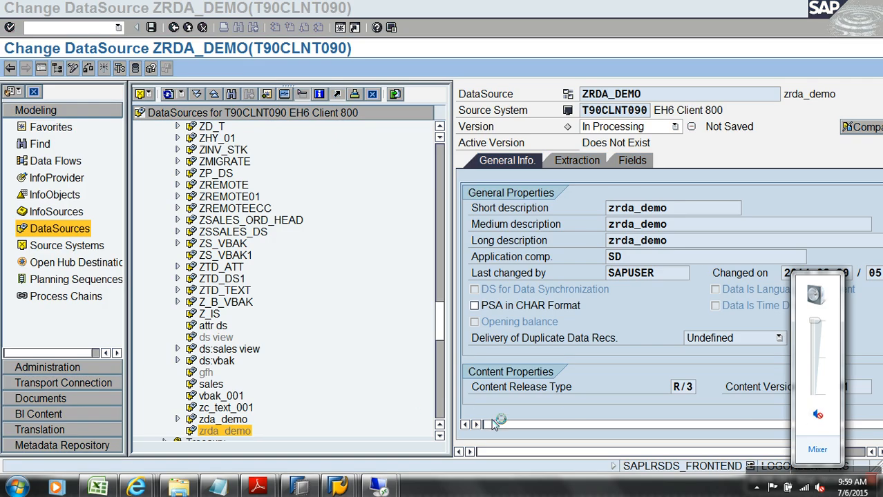
pyautogui.click(373, 396)
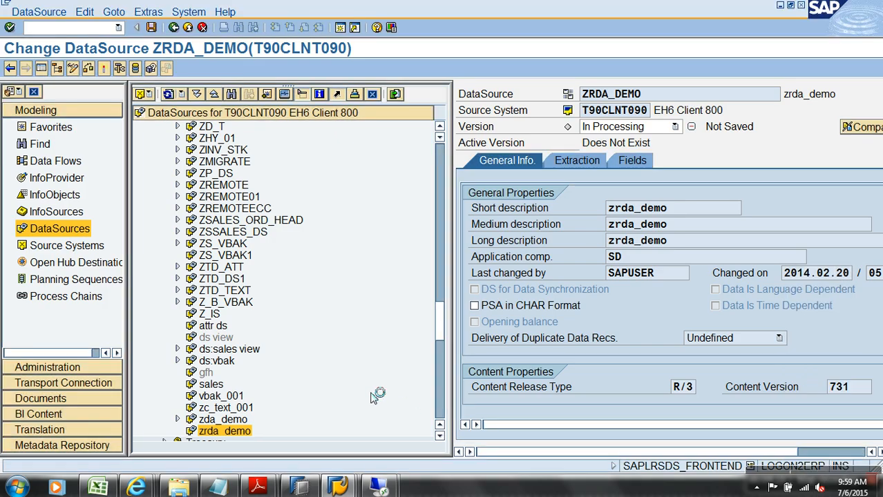
pyautogui.click(188, 27)
pyautogui.click(521, 431)
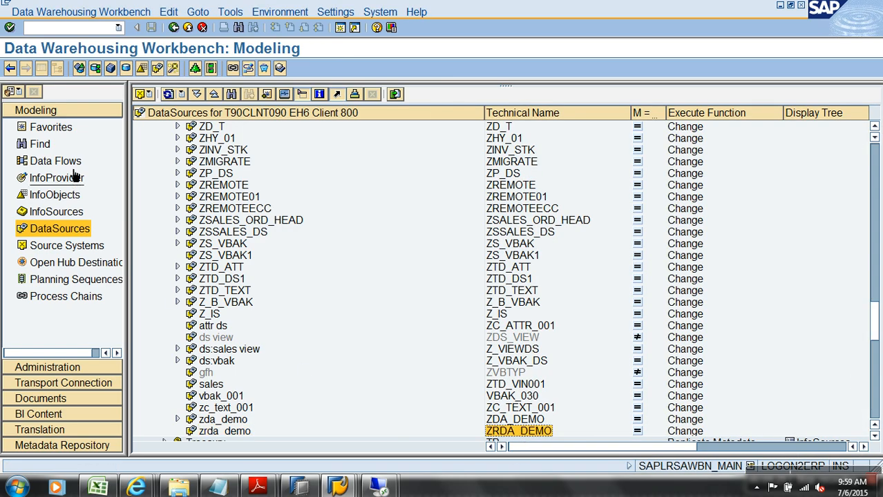
# - Create the InfoArea zrdaneq with the description RDA under Breverien Motor Works Munich, Germany in the favorites
pyautogui.click(49, 127)
pyautogui.click(138, 150)
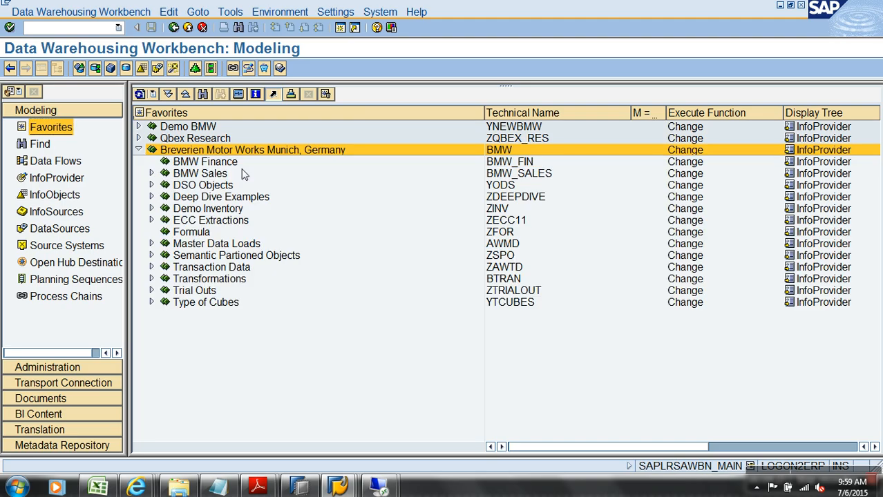
pyautogui.rightClick(242, 152)
pyautogui.click(306, 235)
pyautogui.write('zrda')
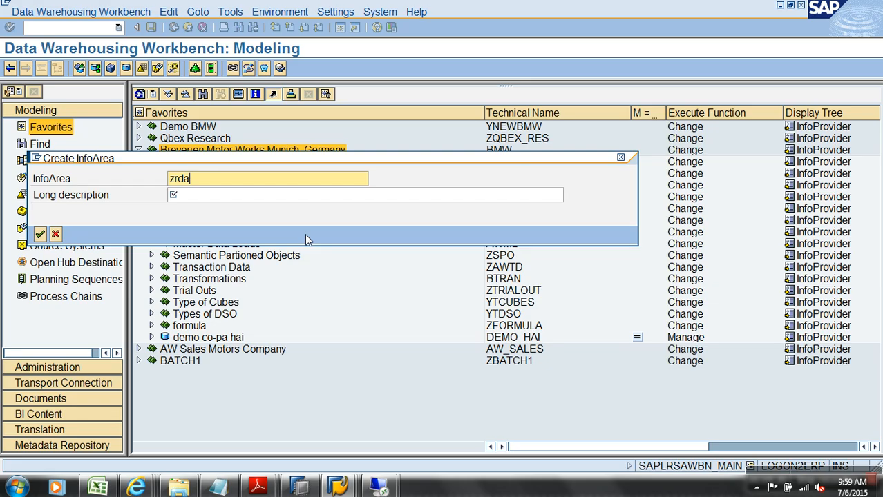
pyautogui.write('neq')
pyautogui.press('Tab')
pyautogui.write('RDA')
pyautogui.press('Return')
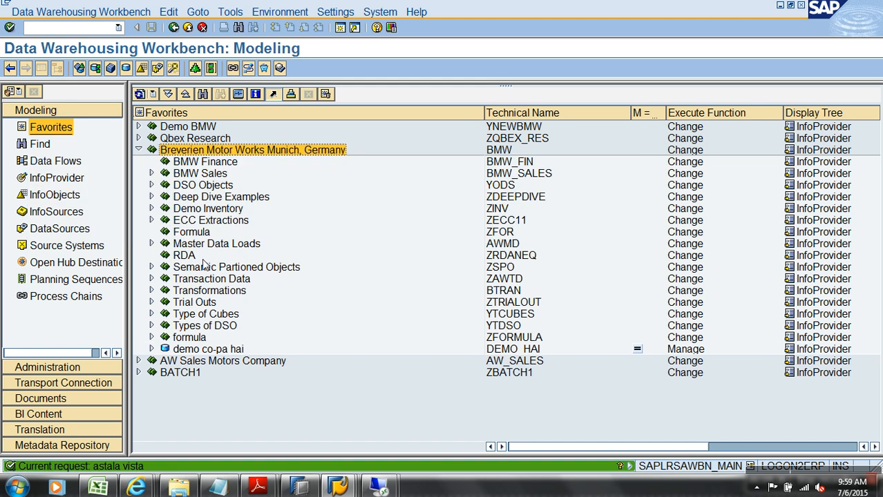
# - Create the DataStore Object yrda01 with the description Demo RDA in the RDA InfoArea
pyautogui.rightClick(182, 256)
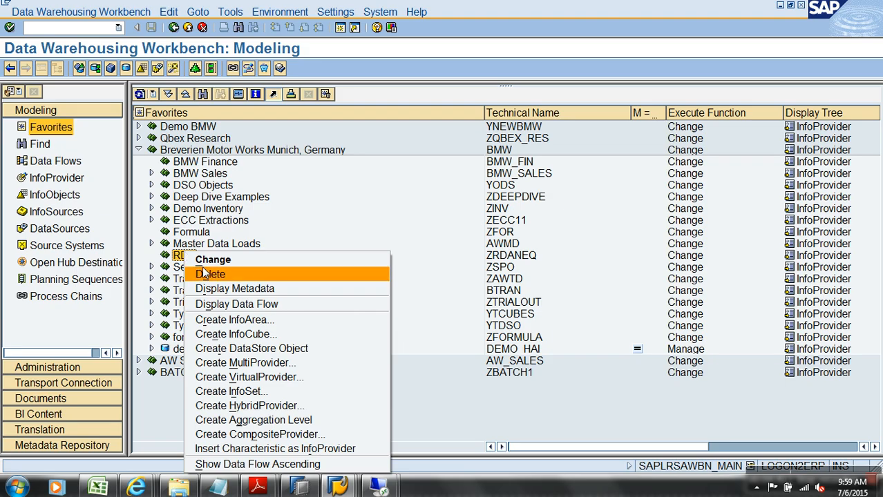
pyautogui.click(266, 351)
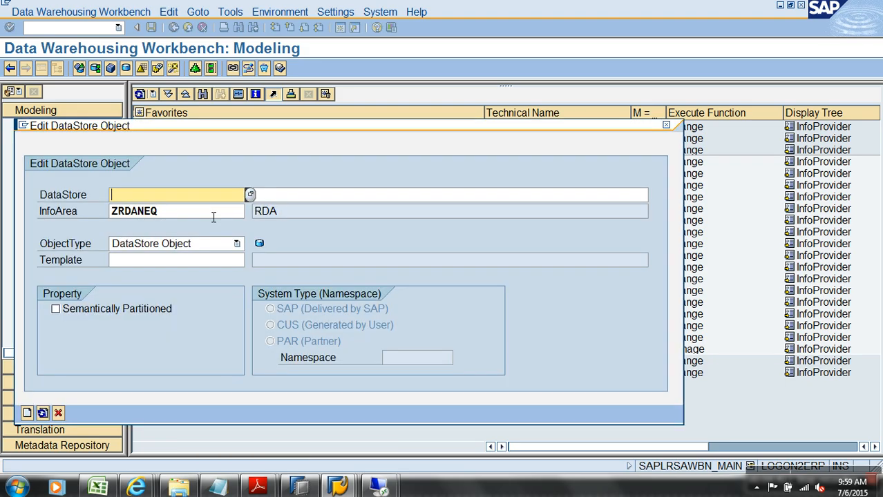
pyautogui.write('yrda01')
pyautogui.press('Tab')
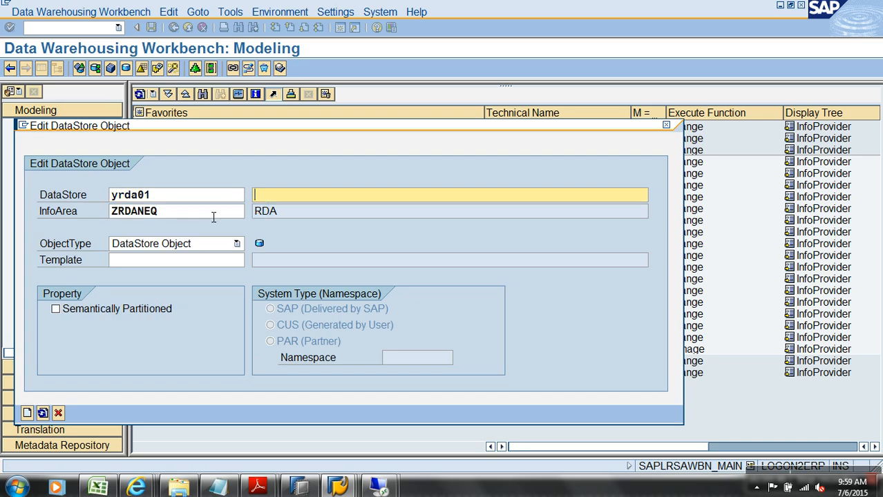
pyautogui.write('Demo RDA')
pyautogui.press('Return')
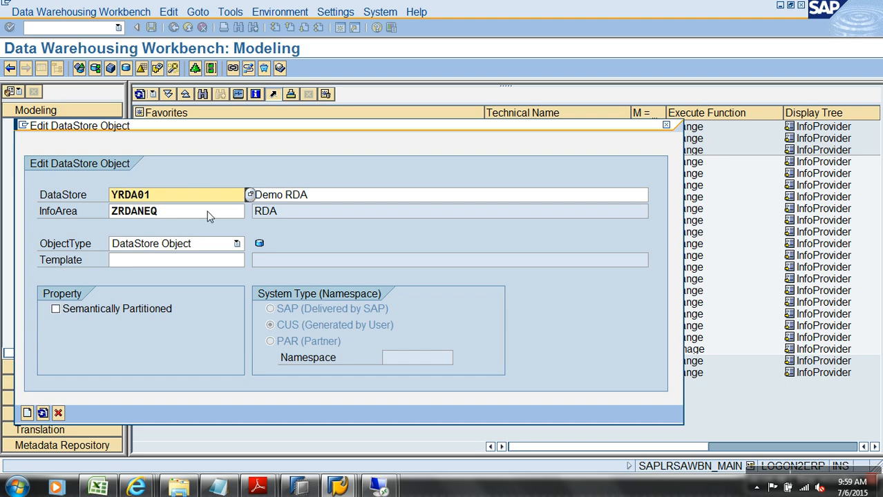
pyautogui.click(26, 413)
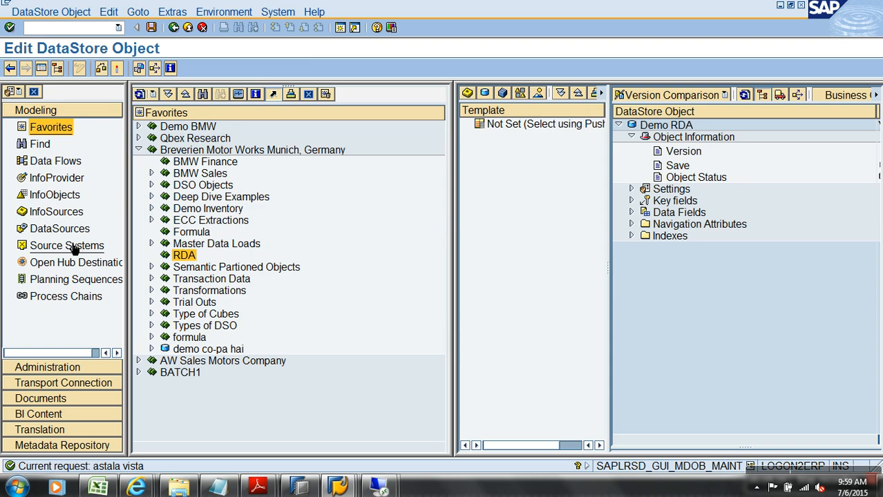
# - Hide the navigation tree and add InfoObject vbeln to the DataStore Object's key fields by direct input
pyautogui.click(41, 68)
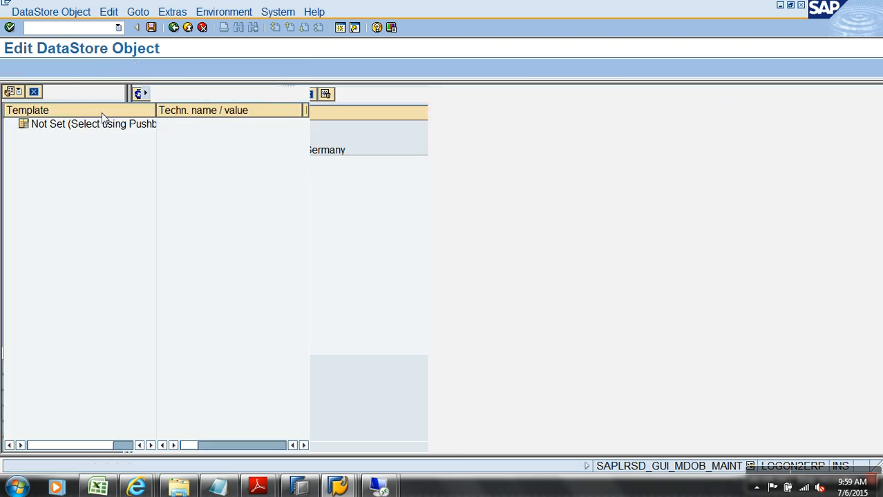
pyautogui.rightClick(380, 201)
pyautogui.click(427, 236)
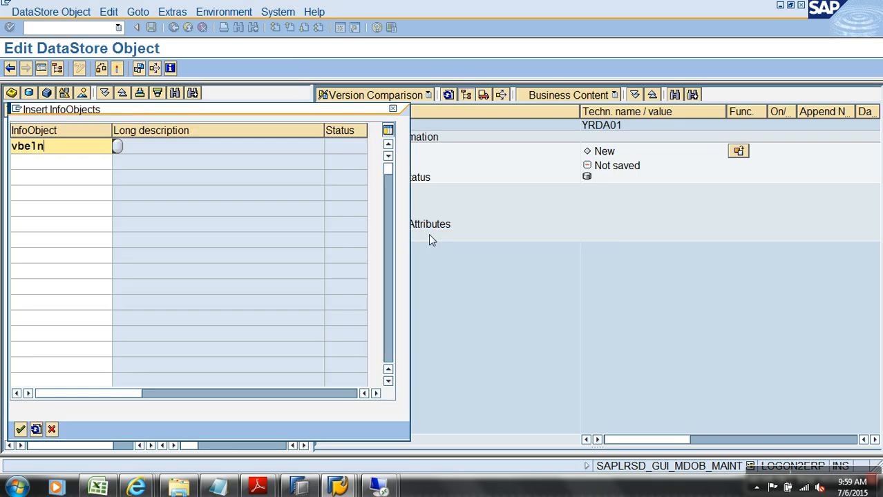
pyautogui.press('Return')
# - Add InfoObjects netwr and 0calday to the data fields by direct input, activate the DataStore Object, and return to the tree
pyautogui.rightClick(400, 212)
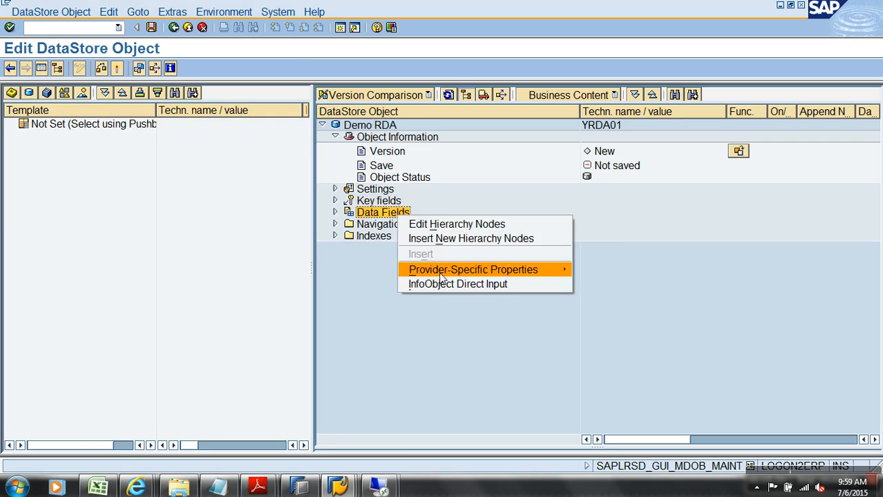
pyautogui.click(447, 284)
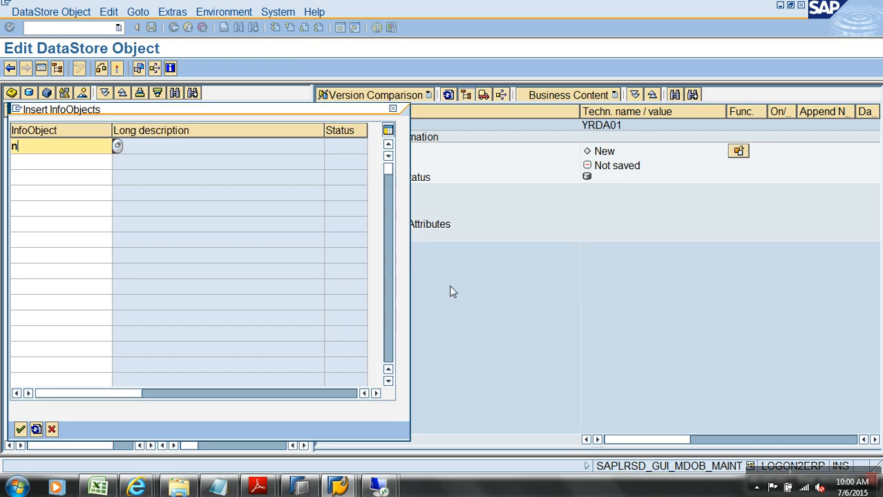
pyautogui.write('netwr')
pyautogui.press('Return')
pyautogui.rightClick(399, 213)
pyautogui.click(450, 284)
pyautogui.write('0calday')
pyautogui.press('Return')
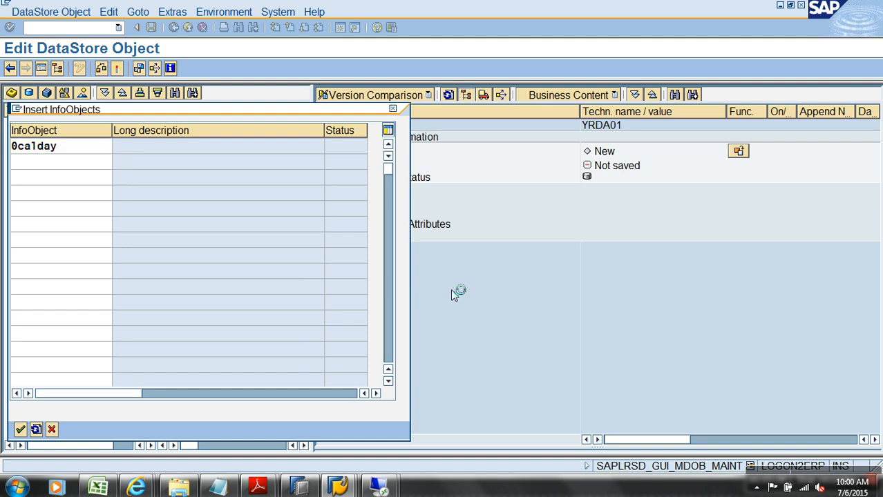
pyautogui.click(117, 69)
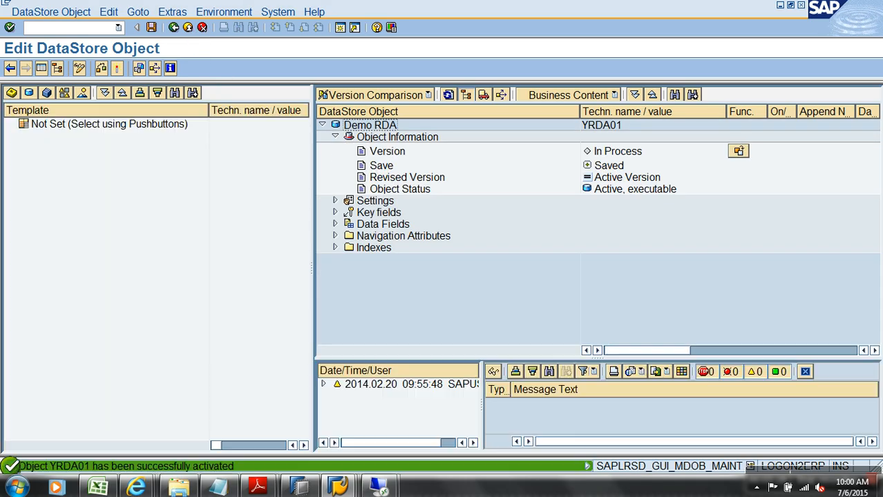
pyautogui.click(188, 29)
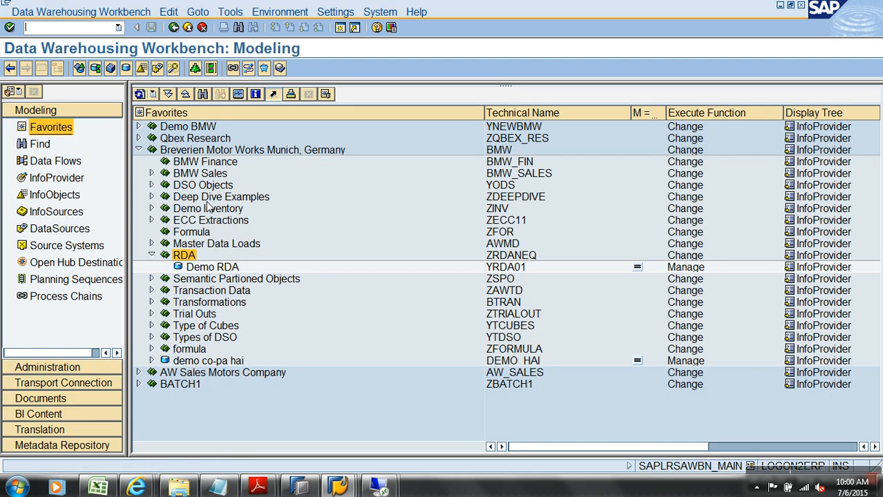
# - Create a transformation for Demo RDA with DataSource ZRDA_DEMO of source system T90CLNT090 as its source
pyautogui.rightClick(210, 267)
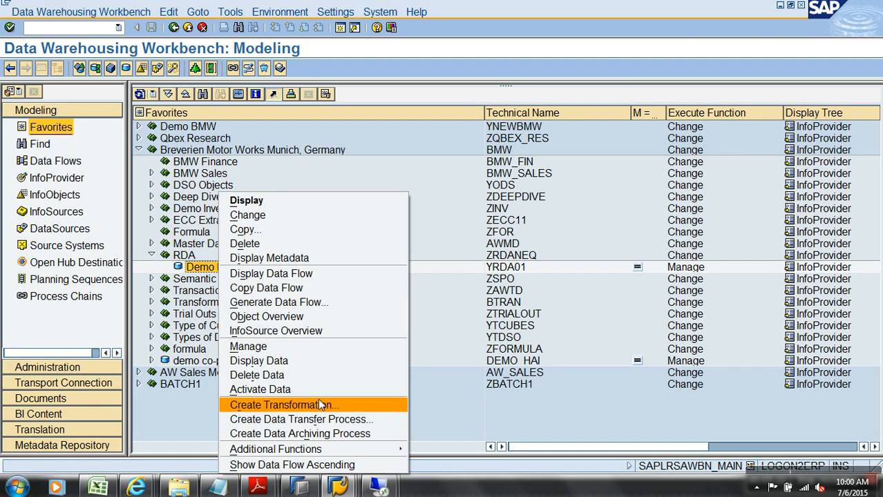
pyautogui.click(317, 400)
pyautogui.click(261, 345)
pyautogui.click(215, 357)
pyautogui.write('ZRDA_DEMO')
pyautogui.click(207, 375)
pyautogui.click(219, 398)
pyautogui.press('Return')
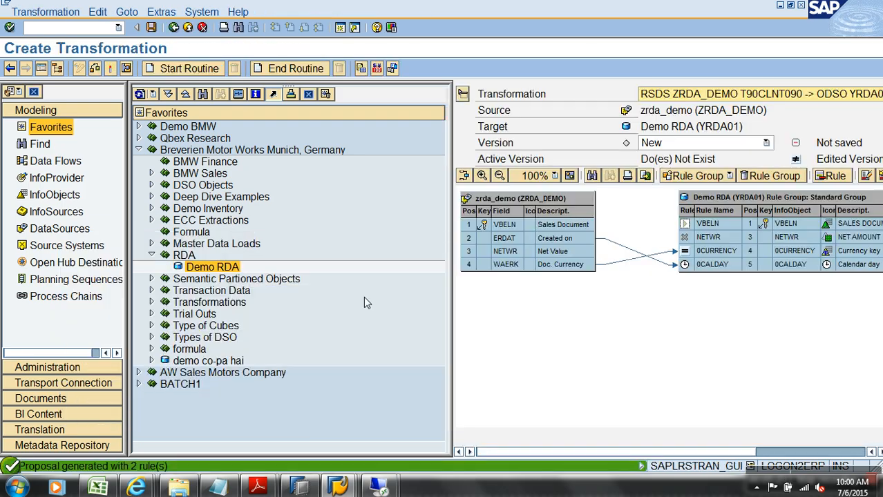
# - Map source fields VBELN and NETWR to their matching targets, activate the transformation, and return to the tree
pyautogui.moveTo(587, 226); pyautogui.dragTo(644, 232)
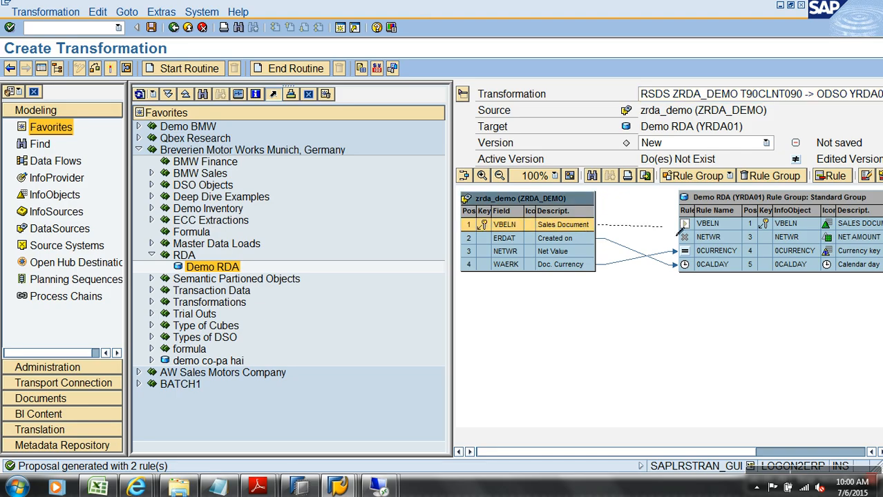
pyautogui.moveTo(711, 230); pyautogui.dragTo(711, 230)
pyautogui.moveTo(583, 251); pyautogui.dragTo(706, 237)
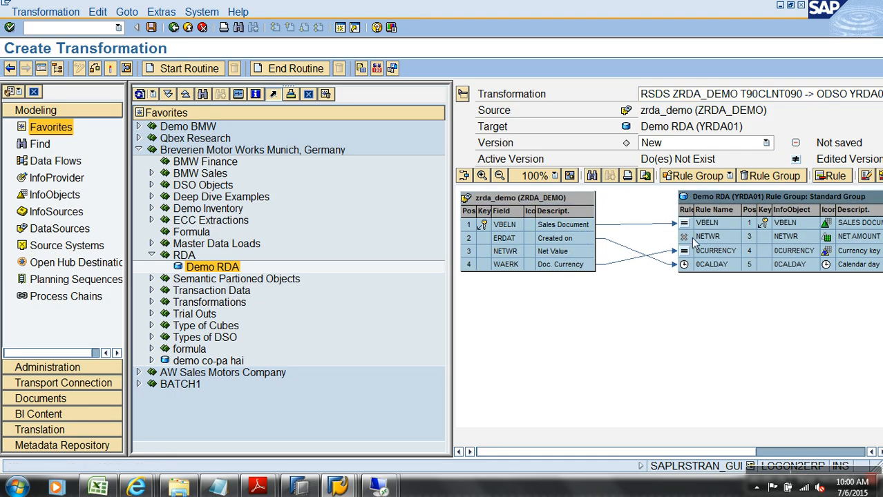
pyautogui.click(126, 70)
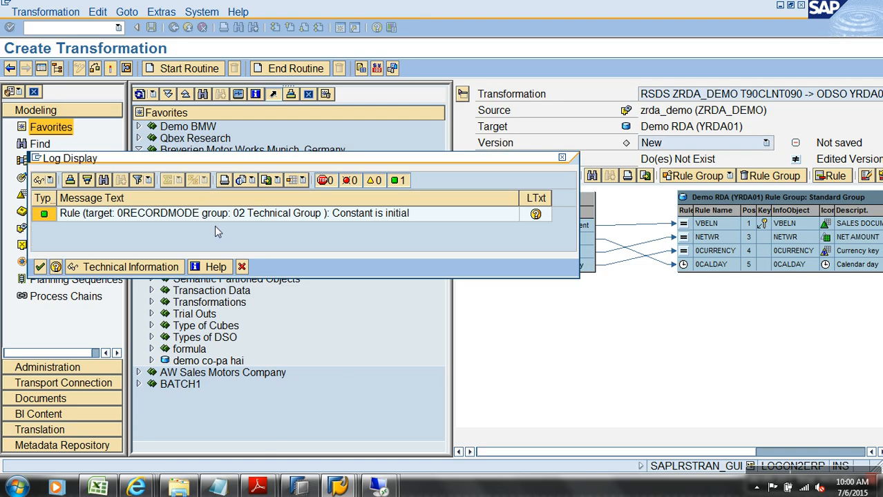
pyautogui.click(39, 267)
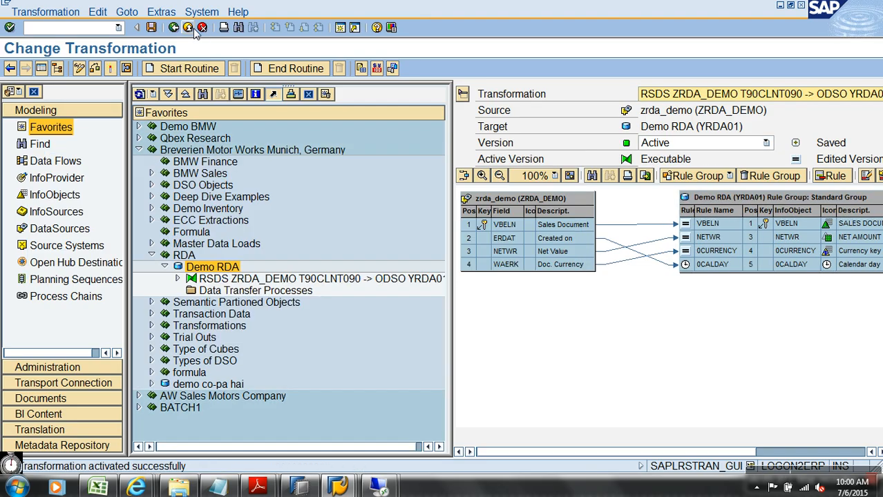
pyautogui.click(189, 29)
# - Create an InfoPackage with the description init load for DataSource zrda_demo under the new transformation
pyautogui.click(177, 278)
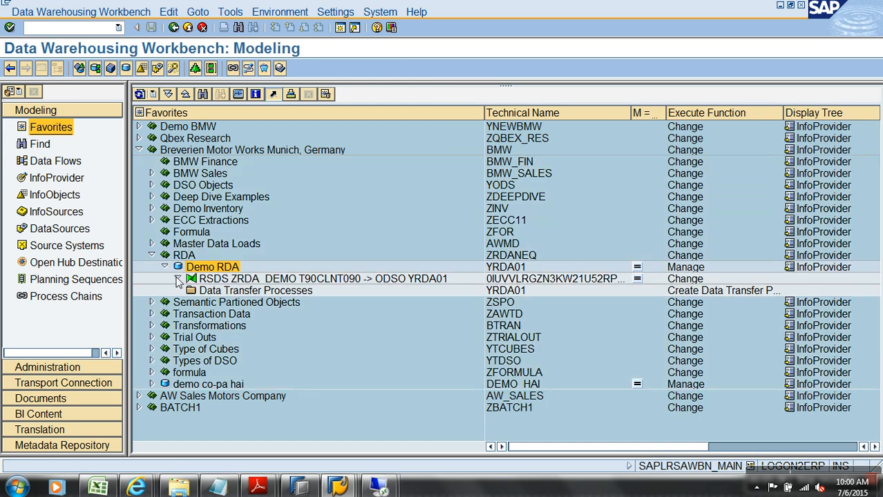
pyautogui.rightClick(242, 292)
pyautogui.click(310, 274)
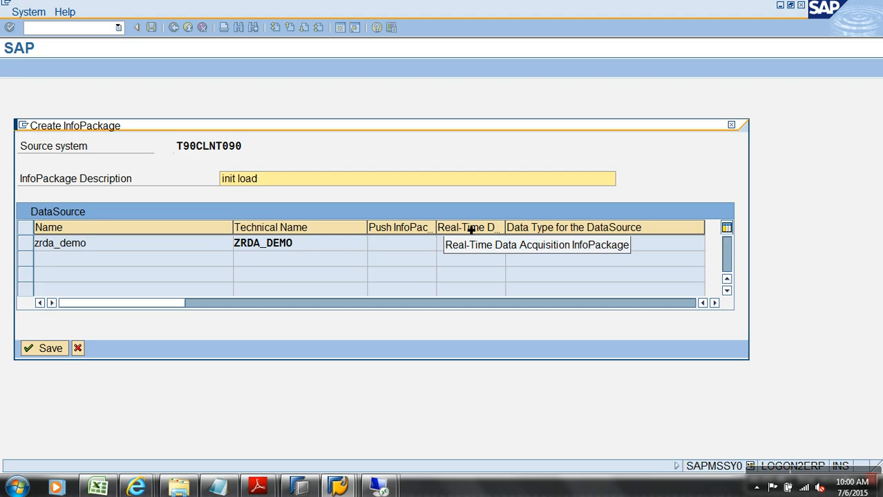
pyautogui.click(40, 351)
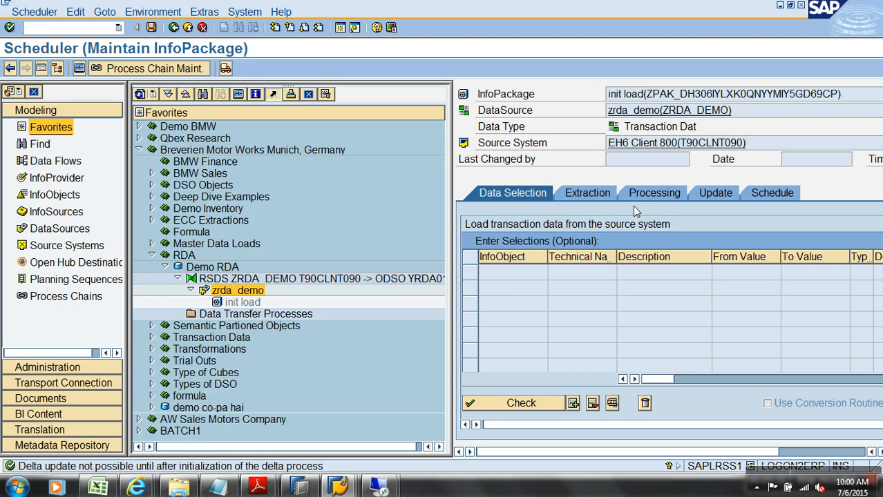
# - Set the InfoPackage's update mode to Initialize Delta Process and start the data load immediately
pyautogui.click(723, 193)
pyautogui.click(760, 192)
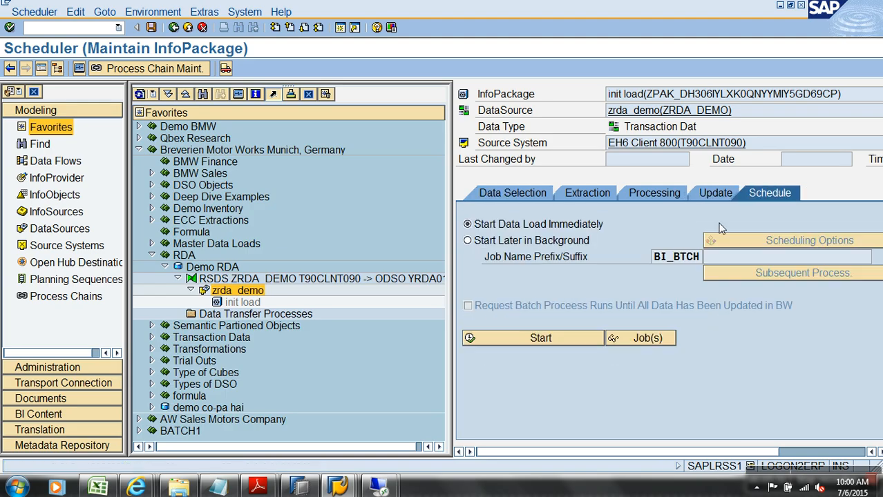
pyautogui.click(714, 198)
pyautogui.click(547, 260)
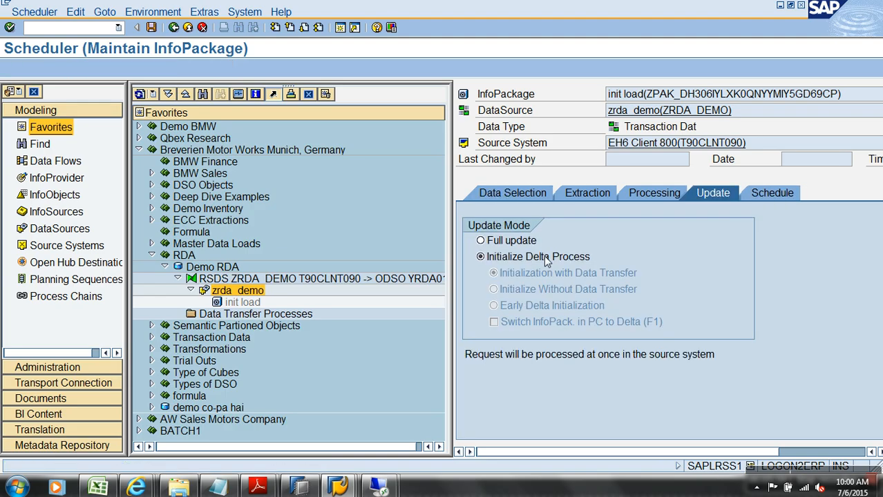
pyautogui.click(759, 195)
pyautogui.click(559, 337)
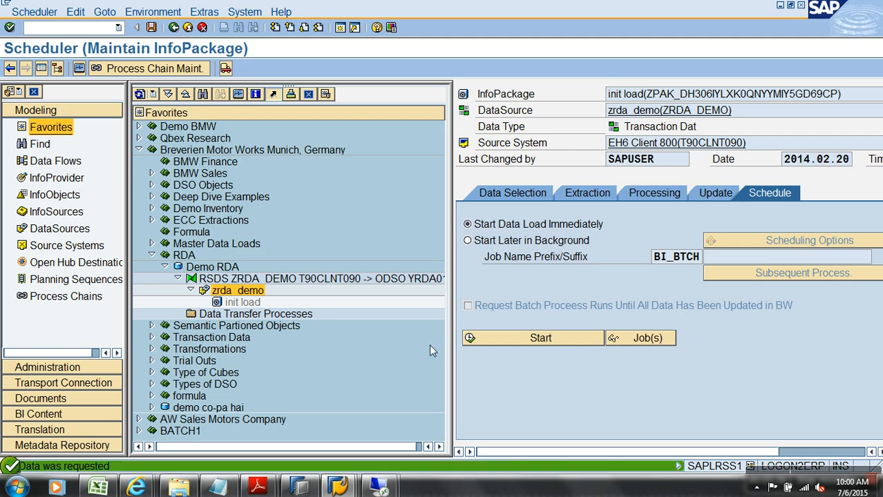
# - Check the init load request's status and record transfer in the InfoPackage monitor, and return to the tree
pyautogui.click(78, 69)
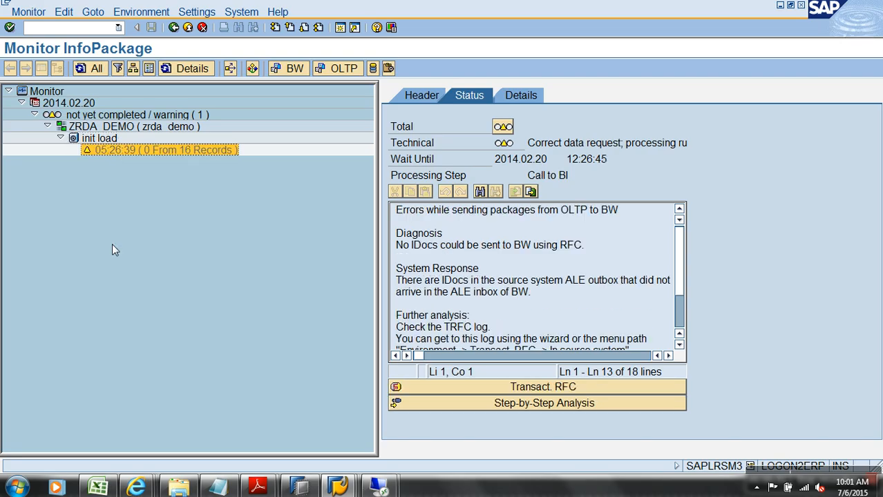
pyautogui.click(95, 139)
pyautogui.click(125, 149)
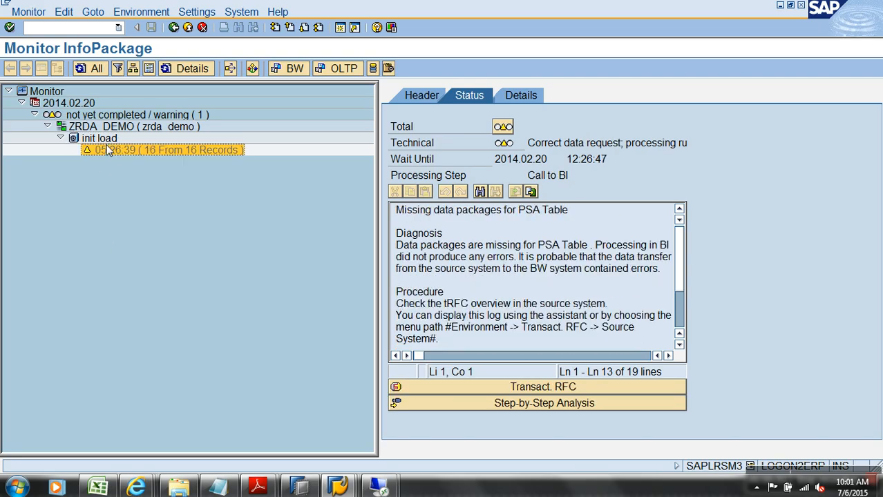
pyautogui.click(187, 27)
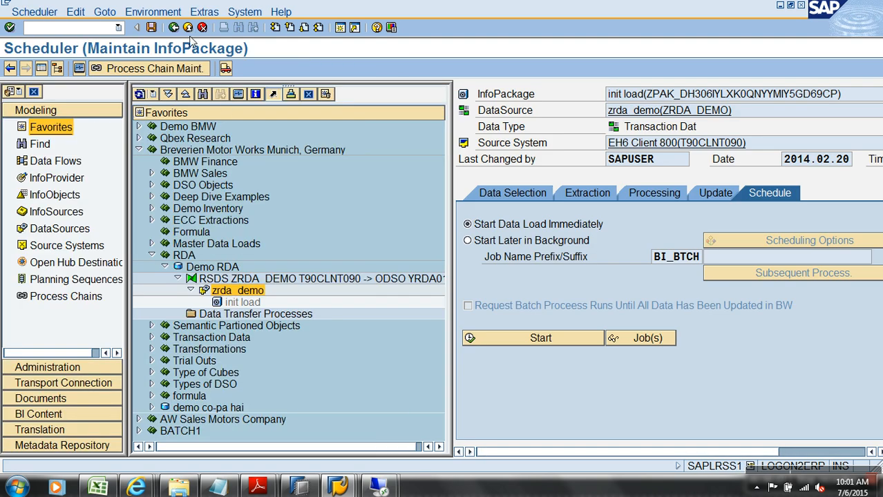
pyautogui.click(189, 28)
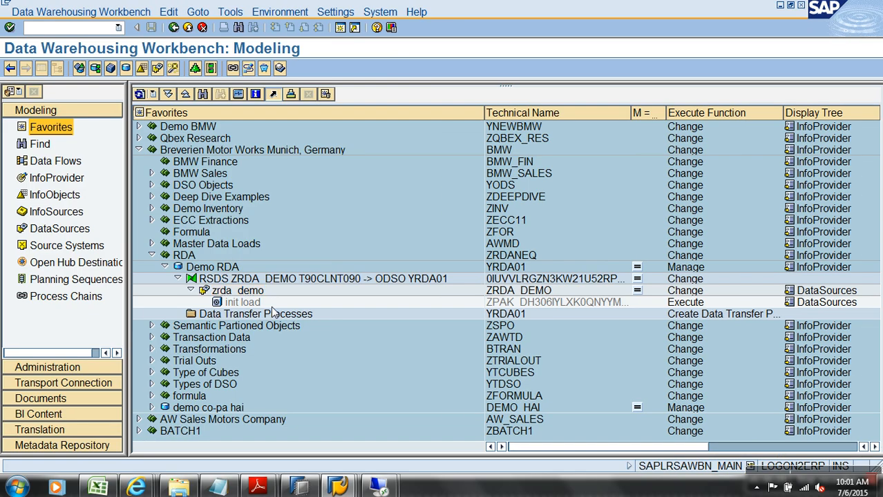
# - Create a standard data transfer process from ZRDA_DEMO to YRDA01 and leave it, saving without activation
pyautogui.rightClick(269, 312)
pyautogui.click(304, 322)
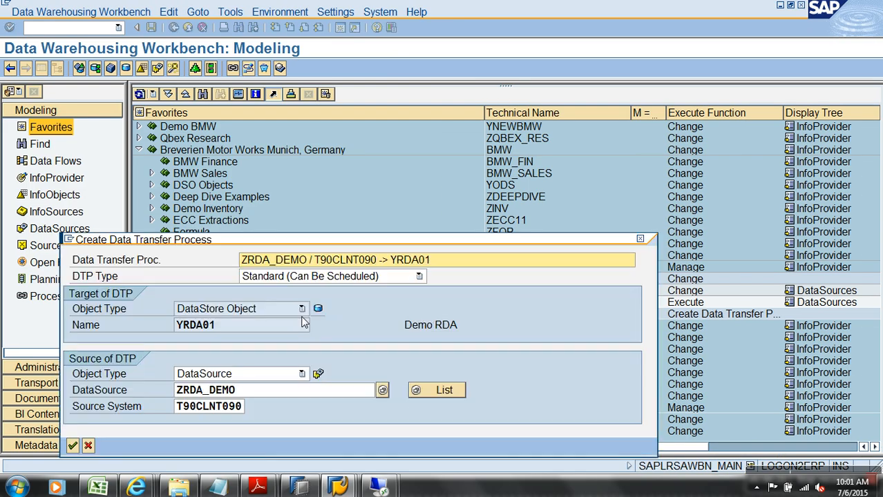
pyautogui.press('Return')
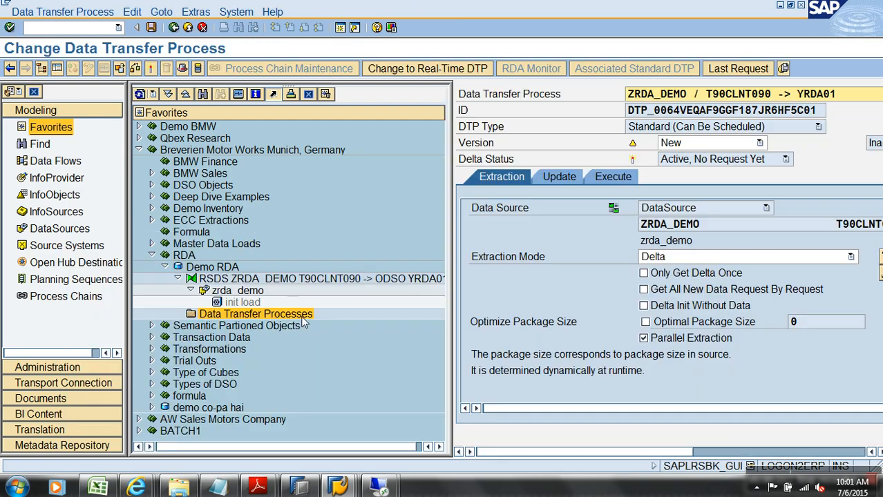
pyautogui.click(202, 27)
pyautogui.click(248, 264)
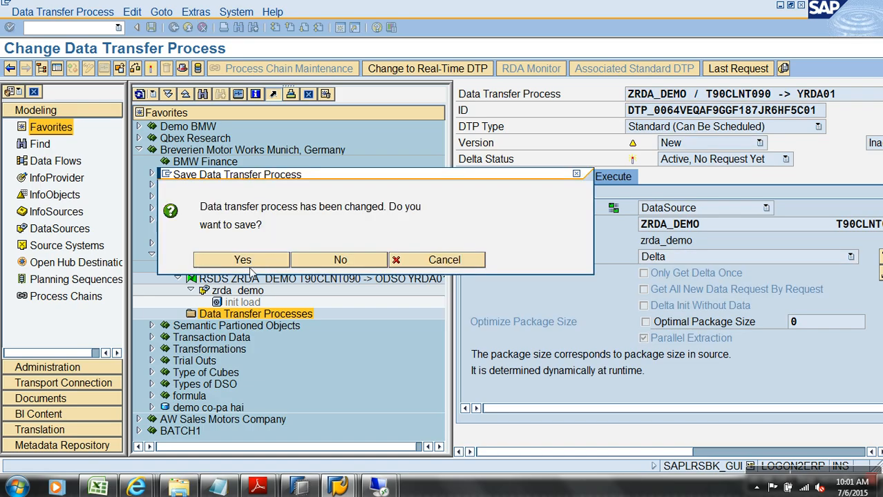
# - Create a second data transfer process from ZRDA_DEMO to YRDA01 with type Standard (Can Be Scheduled), and activate it
pyautogui.rightClick(260, 313)
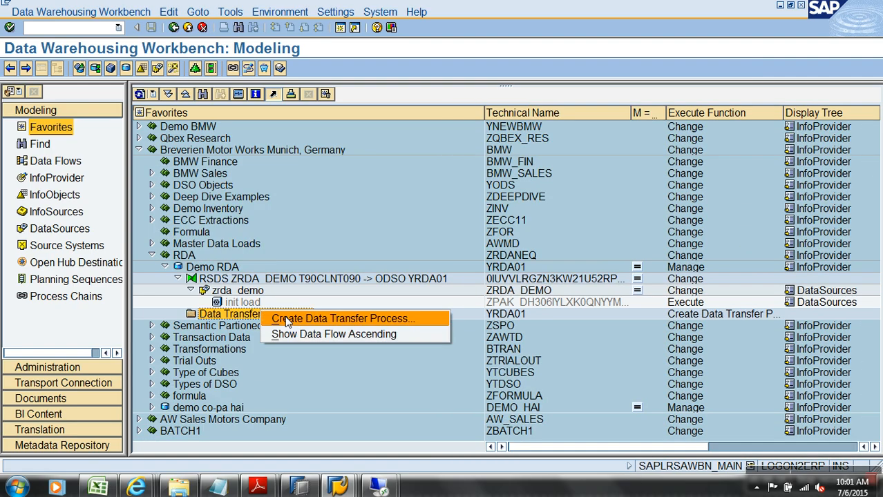
pyautogui.click(276, 319)
pyautogui.moveTo(299, 244); pyautogui.dragTo(317, 161)
pyautogui.click(334, 195)
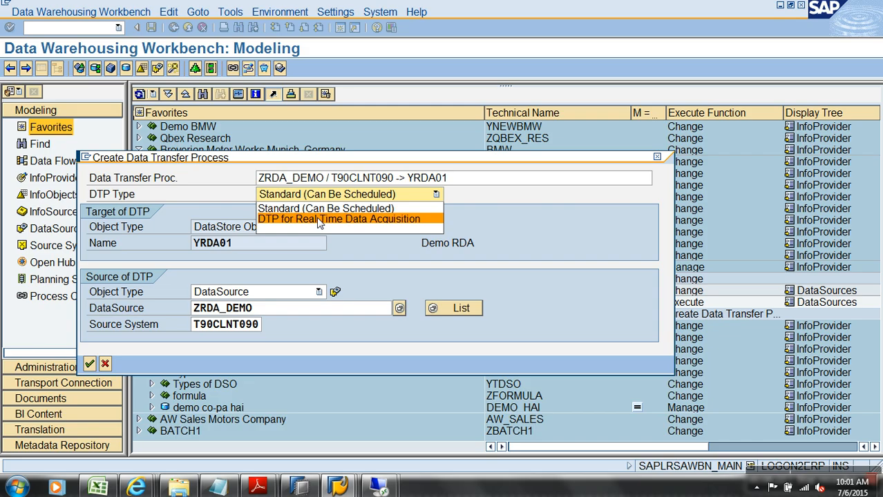
pyautogui.click(312, 208)
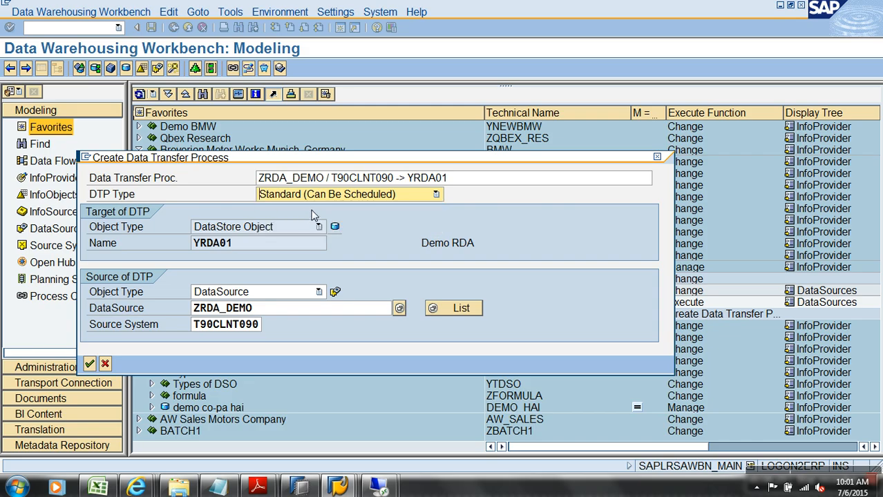
pyautogui.click(90, 364)
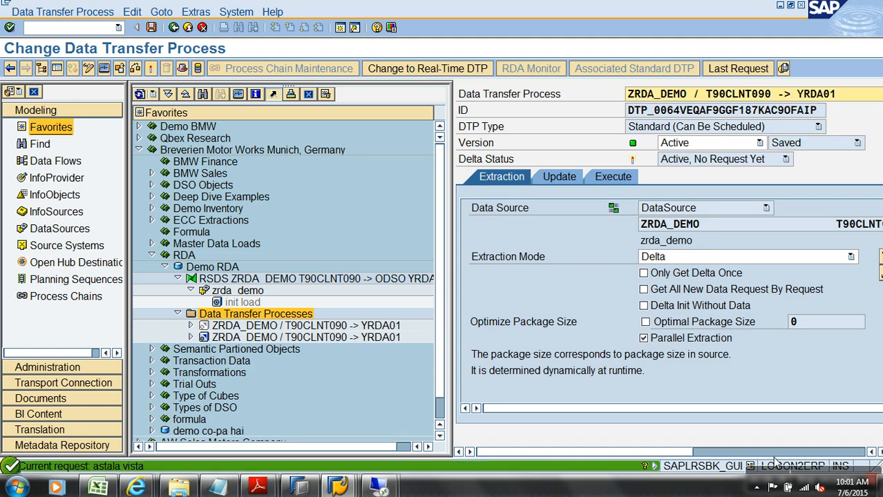
# - Execute the active data transfer process, display its request monitor, and refresh the request status
pyautogui.click(609, 179)
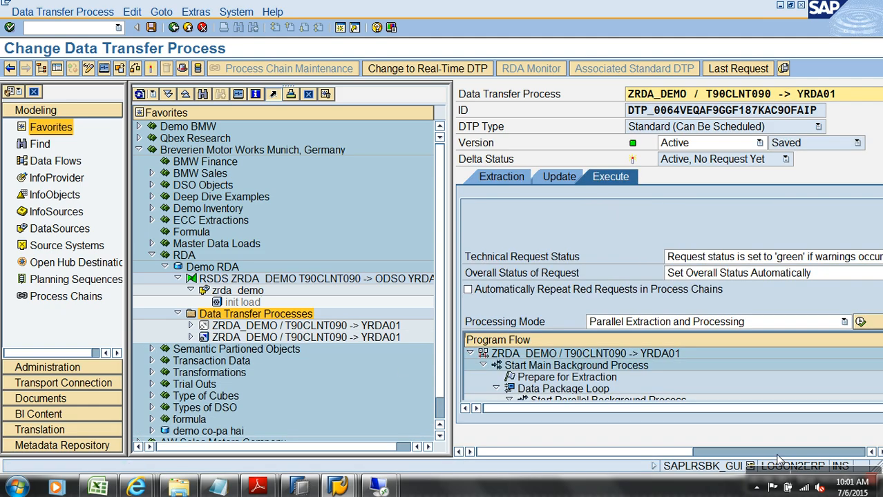
pyautogui.hscroll(5, 773, 322)
pyautogui.click(577, 323)
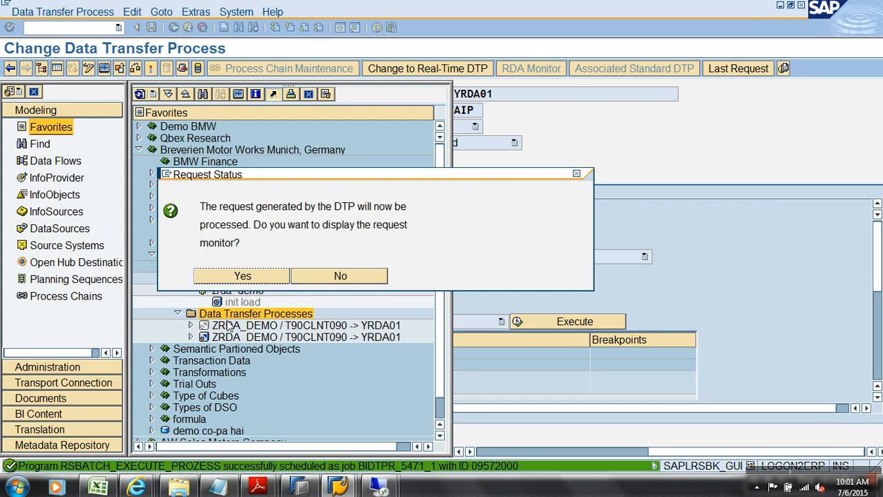
pyautogui.click(240, 277)
pyautogui.click(57, 69)
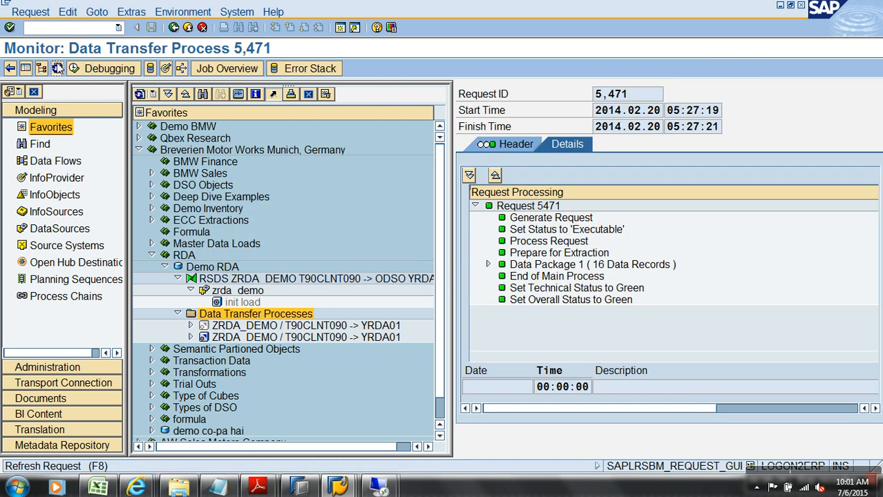
pyautogui.click(188, 27)
# - Review the extraction settings of the unactivated data transfer process from ZRDA_DEMO to YRDA01, and delete that process
pyautogui.doubleClick(362, 327)
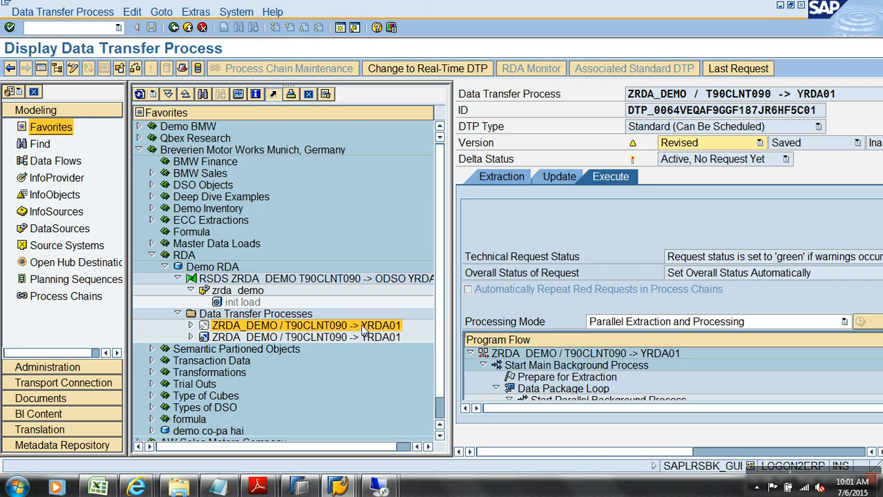
pyautogui.click(503, 179)
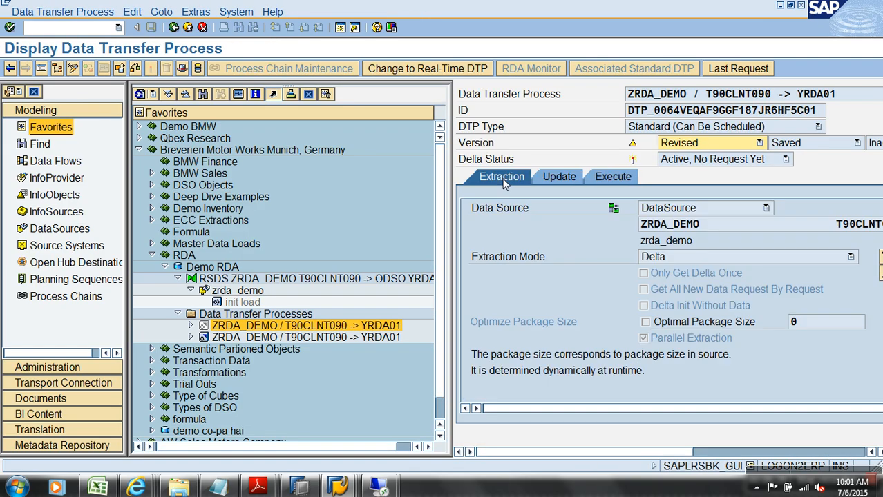
pyautogui.click(188, 27)
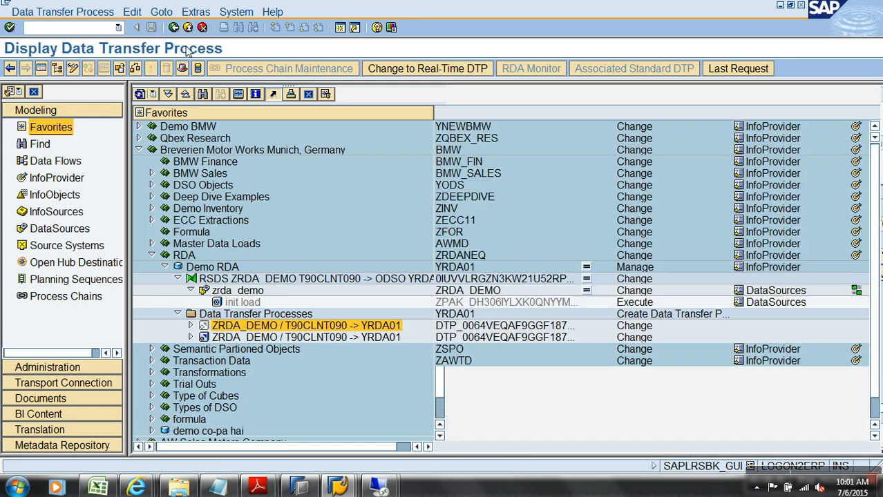
pyautogui.rightClick(281, 323)
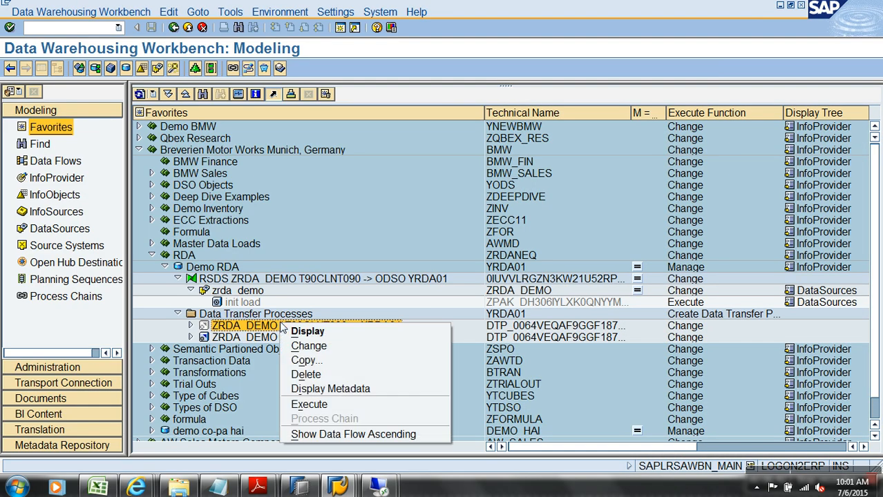
pyautogui.click(306, 375)
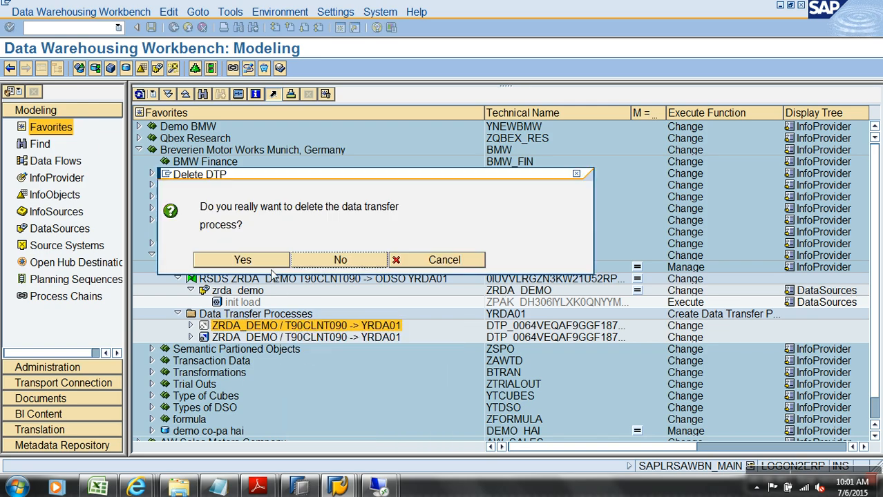
pyautogui.click(259, 257)
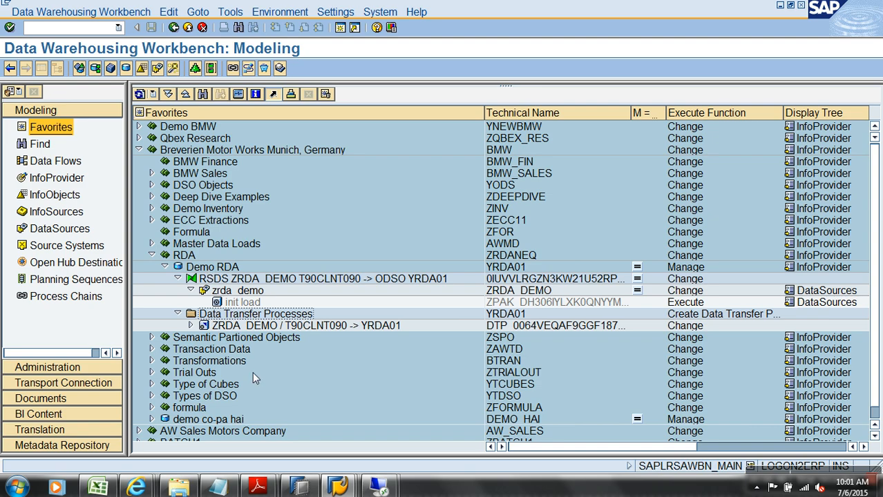
# - Create an InfoPackage described as "delta ip RDA" for DataSource ZRDA_DEMO with real-time data acquisition enabled, and save it
pyautogui.moveTo(338, 487)
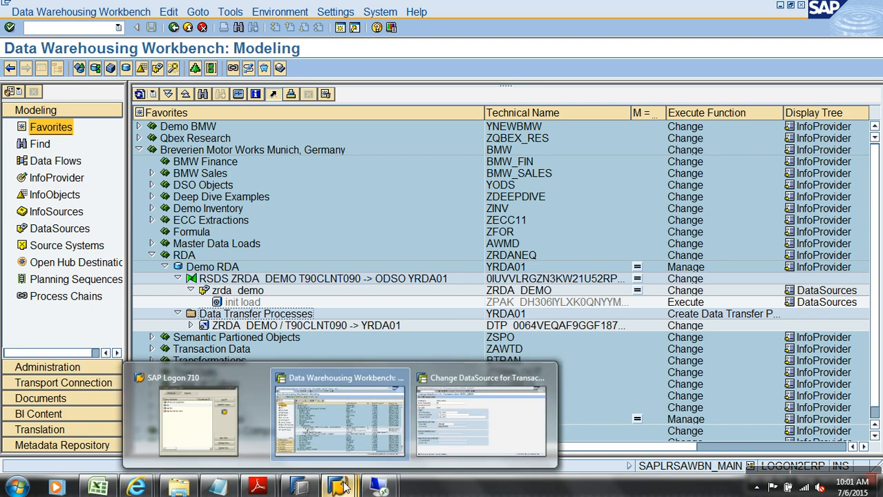
pyautogui.rightClick(266, 287)
pyautogui.click(318, 262)
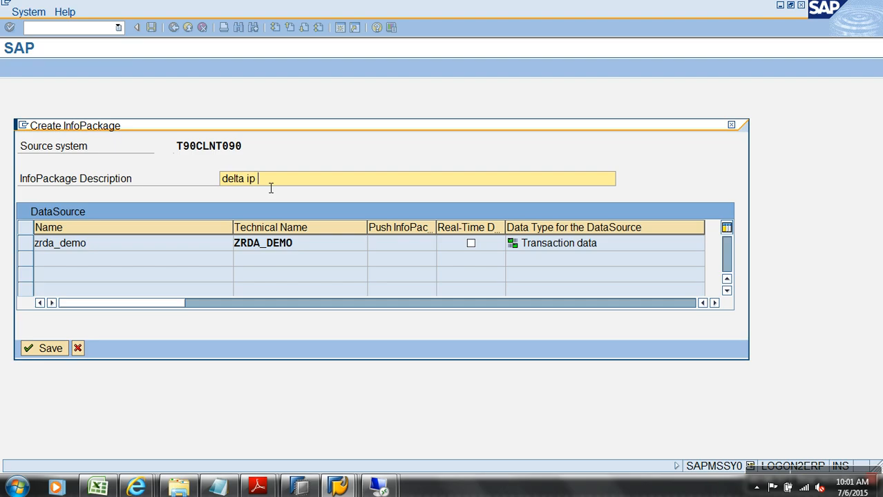
pyautogui.rightClick(271, 188)
pyautogui.click(465, 275)
pyautogui.click(471, 244)
pyautogui.moveTo(279, 179); pyautogui.dragTo(185, 181)
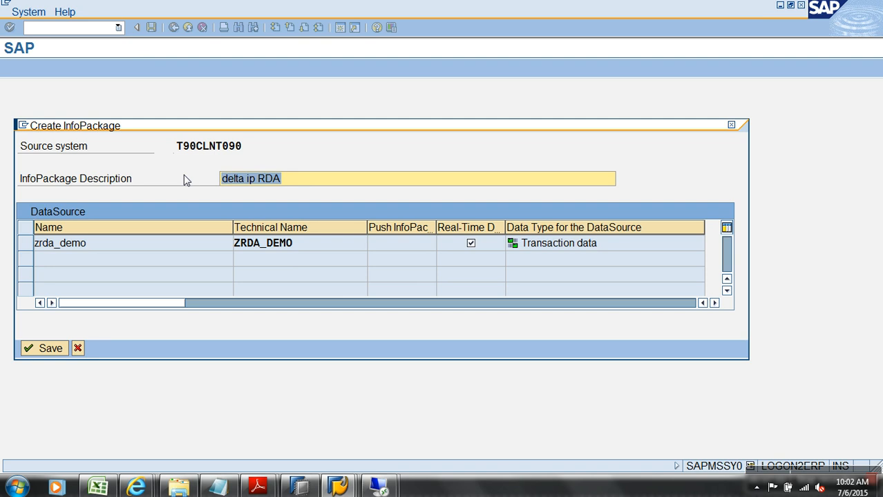
pyautogui.click(65, 351)
# - Open the daemon assignment from the delta InfoPackage's schedule settings, and return to the modeling tree
pyautogui.click(718, 194)
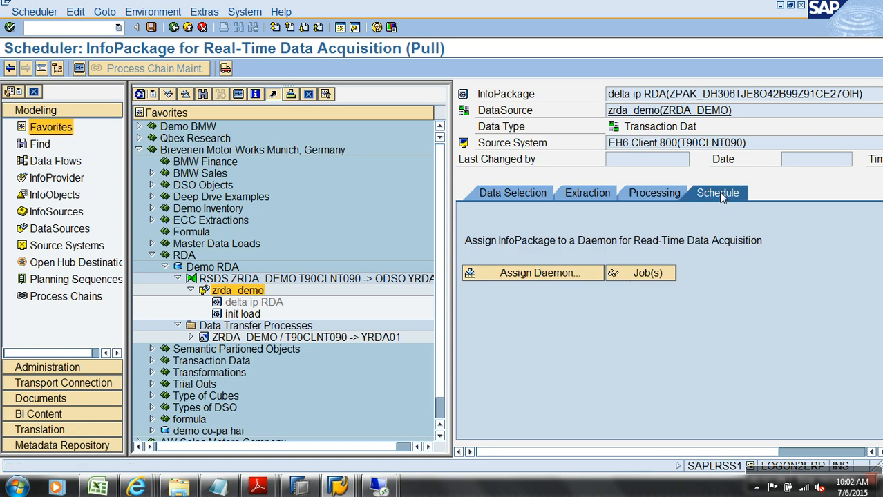
pyautogui.click(563, 274)
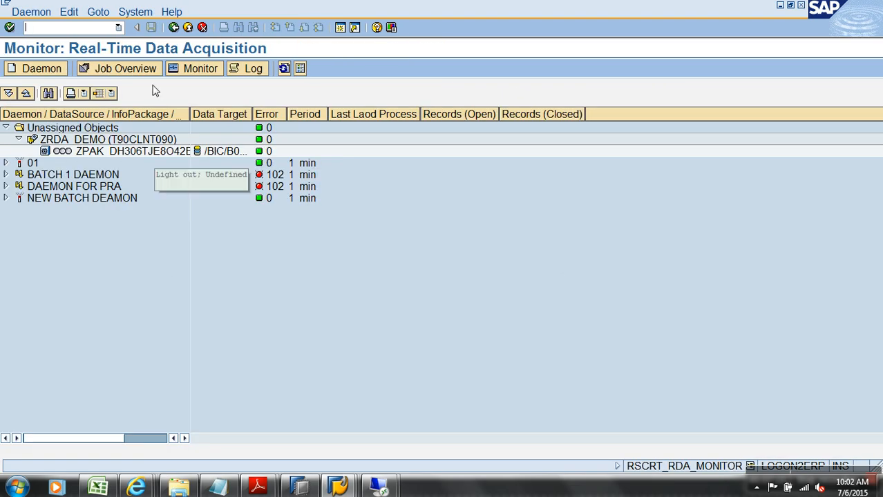
pyautogui.click(174, 27)
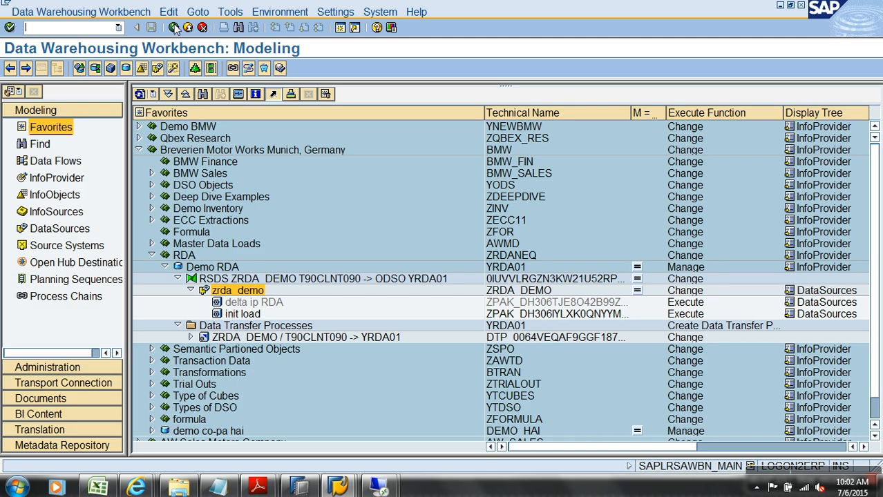
# - Change the active ZRDA_DEMO to YRDA01 data transfer process to a real-time DTP, open its daemon assignment, and return to the tree
pyautogui.doubleClick(274, 339)
pyautogui.click(41, 69)
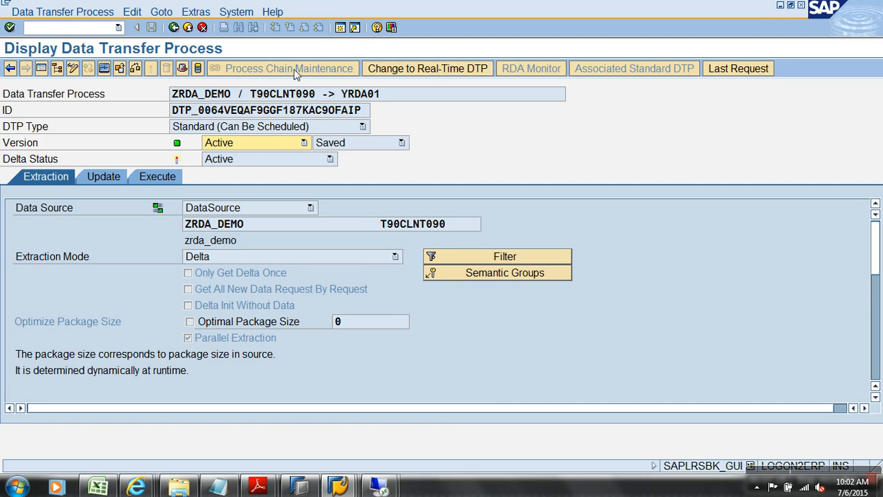
pyautogui.click(408, 74)
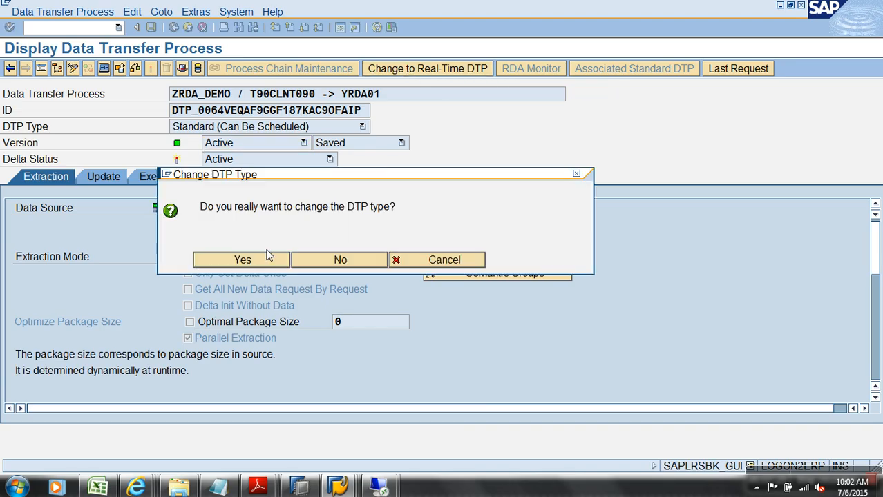
pyautogui.click(268, 261)
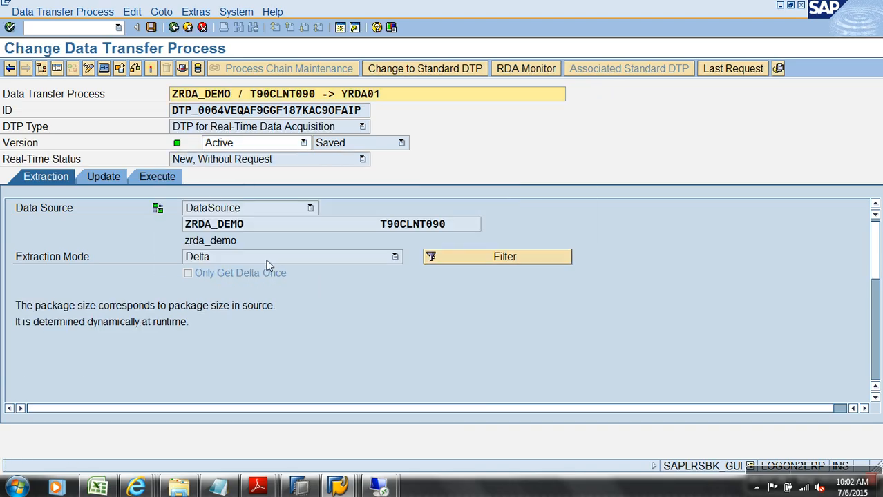
pyautogui.click(158, 178)
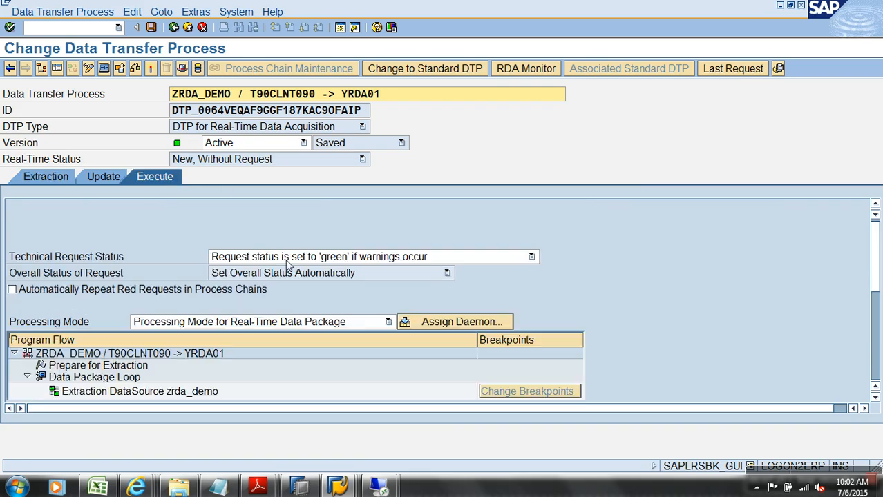
pyautogui.click(475, 320)
pyautogui.click(177, 27)
pyautogui.click(188, 28)
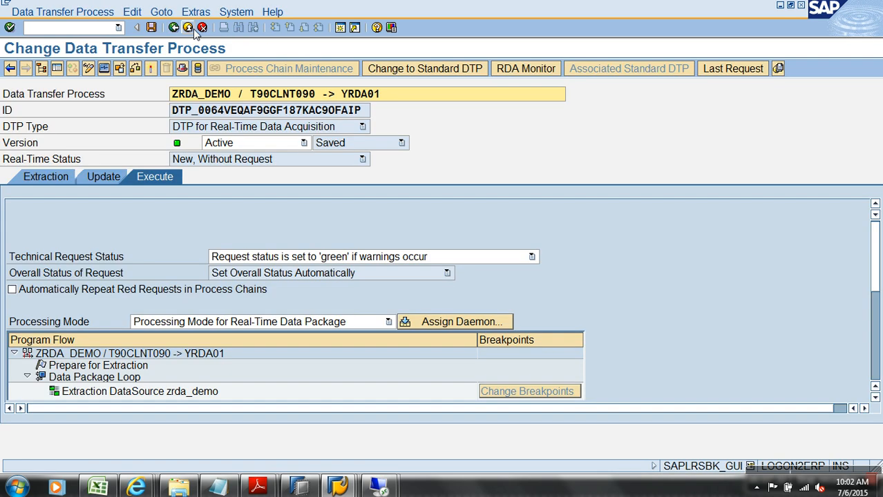
# - Start activation of the loaded request in the management view of DataStore Object Demo RDA (YRDA01)
pyautogui.rightClick(218, 271)
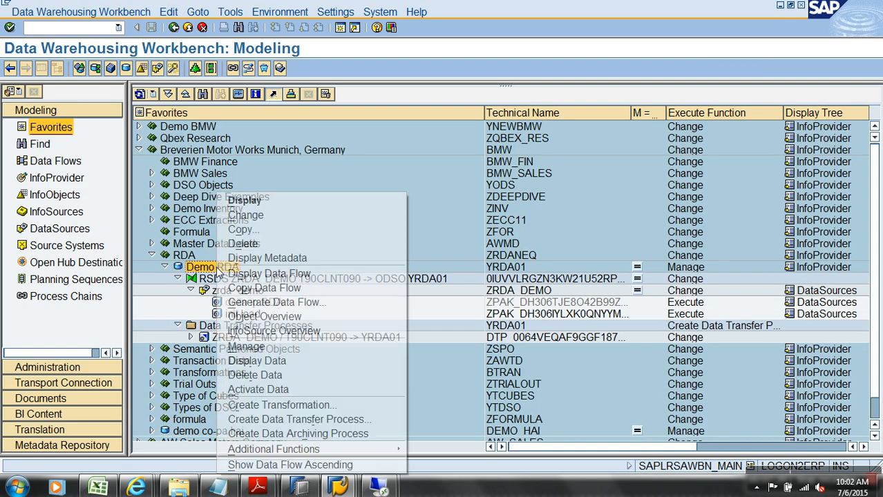
pyautogui.click(270, 349)
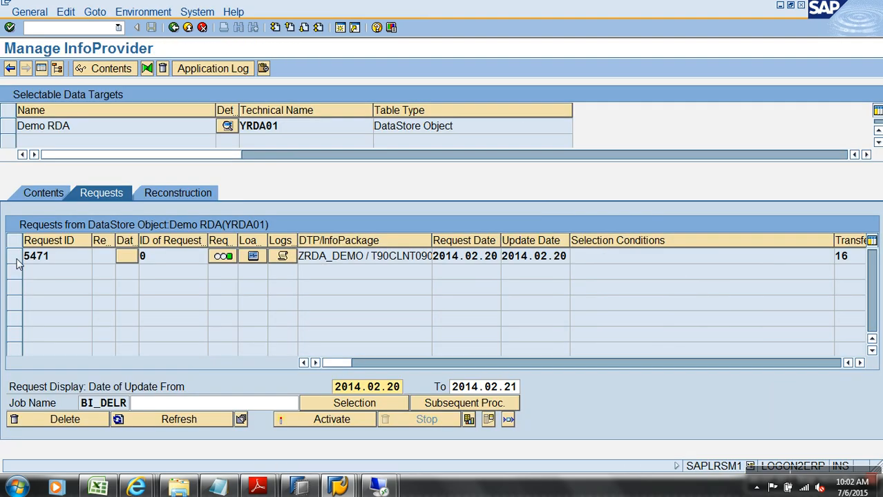
pyautogui.click(15, 256)
pyautogui.click(342, 419)
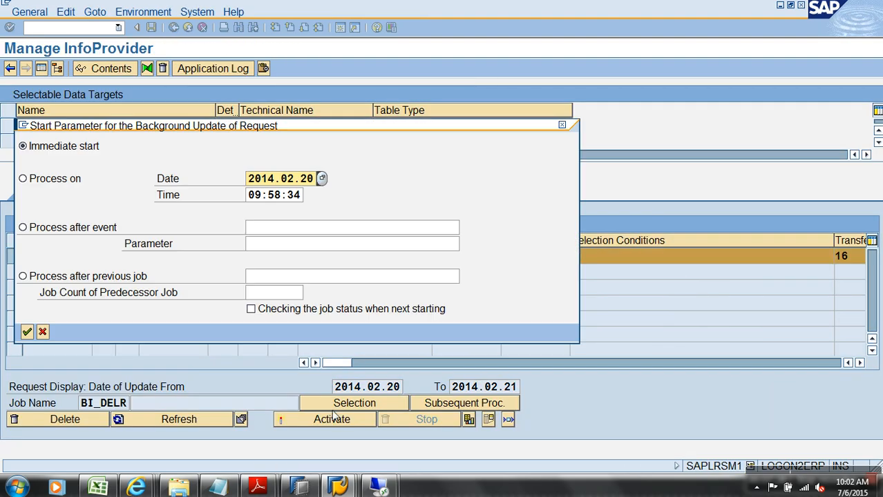
pyautogui.click(42, 333)
pyautogui.click(324, 419)
pyautogui.click(29, 116)
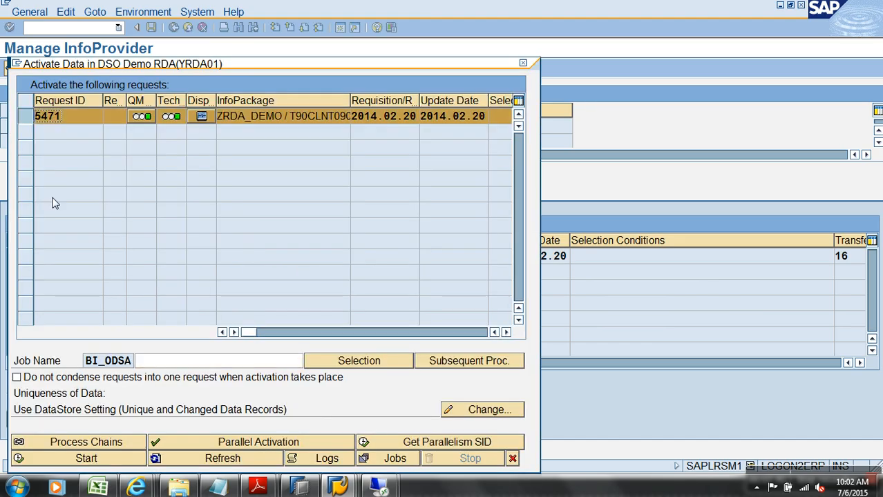
pyautogui.click(118, 461)
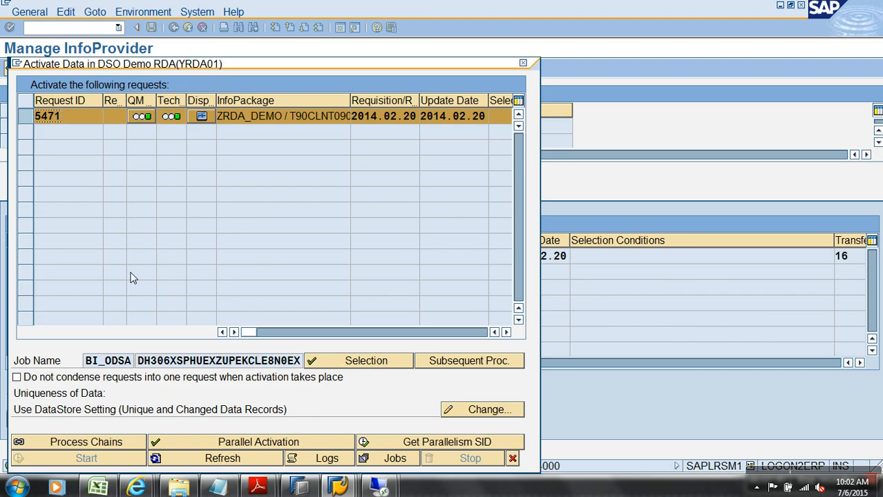
# - Refresh the activation status, check the request list of YRDA01, and return to the modeling tree
pyautogui.click(213, 459)
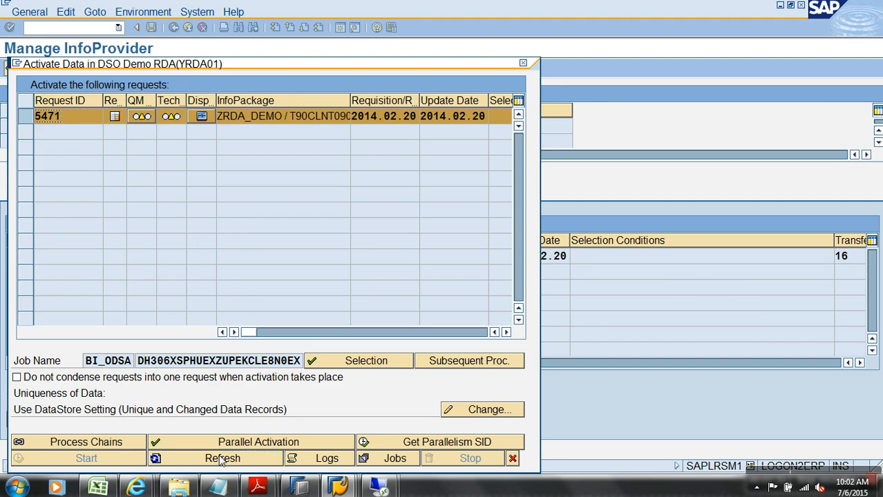
pyautogui.click(221, 460)
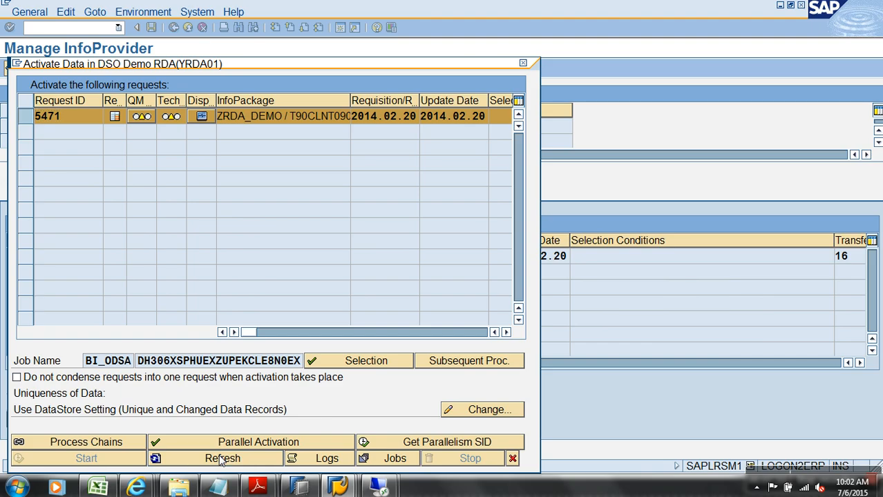
pyautogui.click(259, 462)
pyautogui.click(260, 462)
pyautogui.click(256, 462)
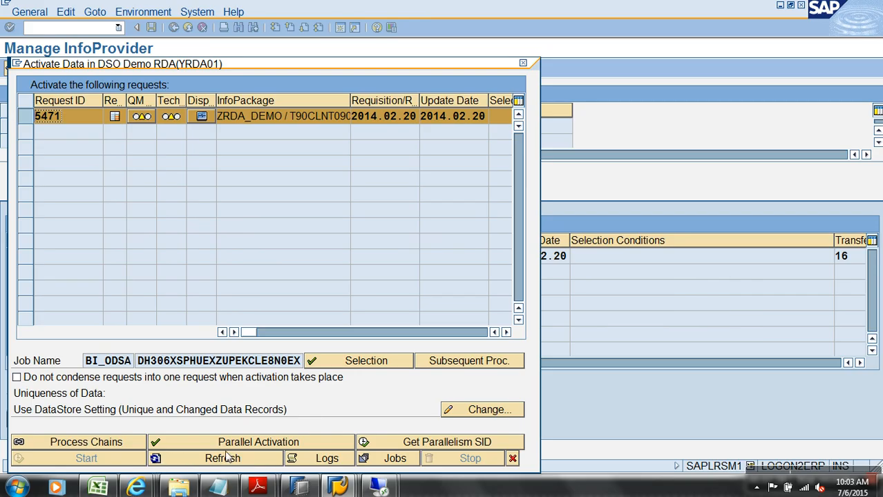
pyautogui.click(259, 463)
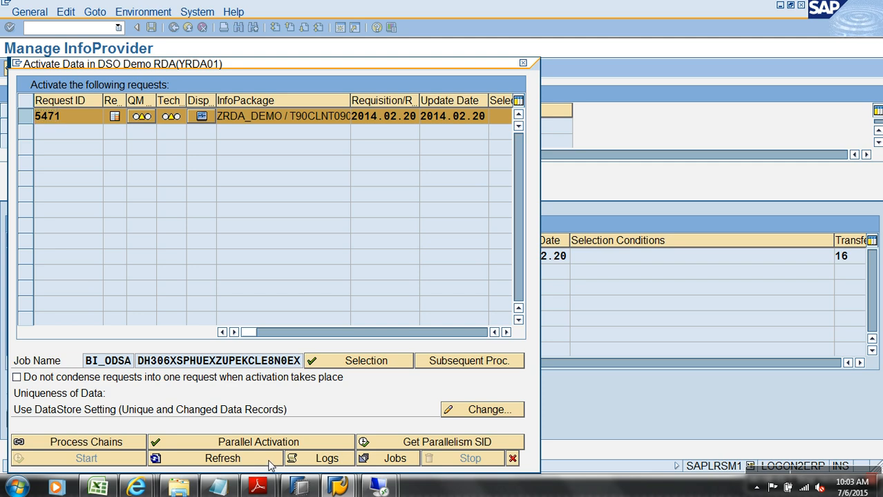
pyautogui.click(512, 459)
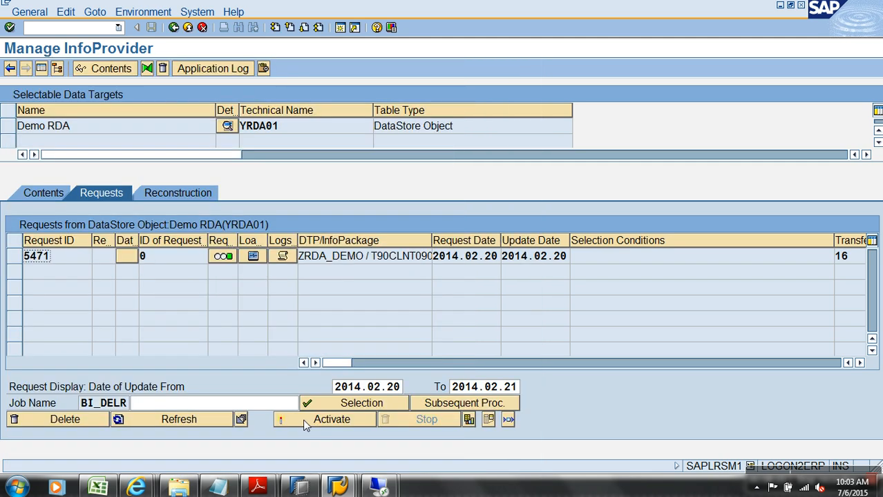
pyautogui.click(191, 421)
pyautogui.click(73, 429)
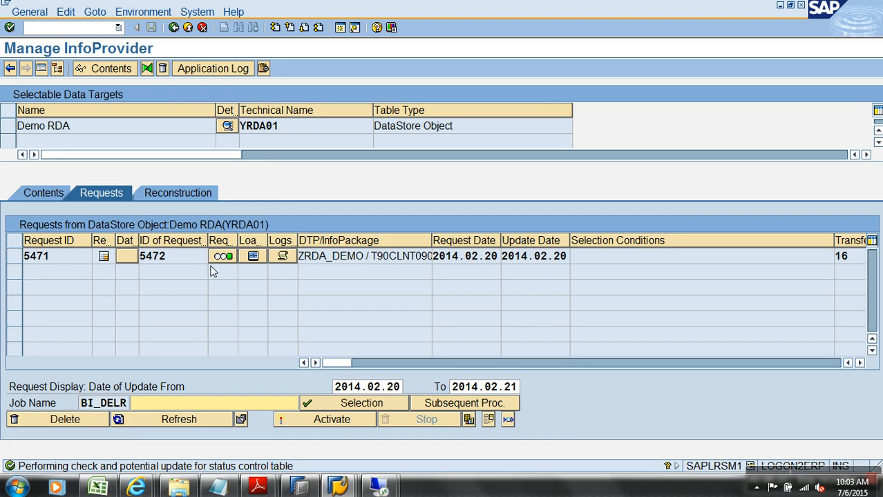
pyautogui.click(188, 27)
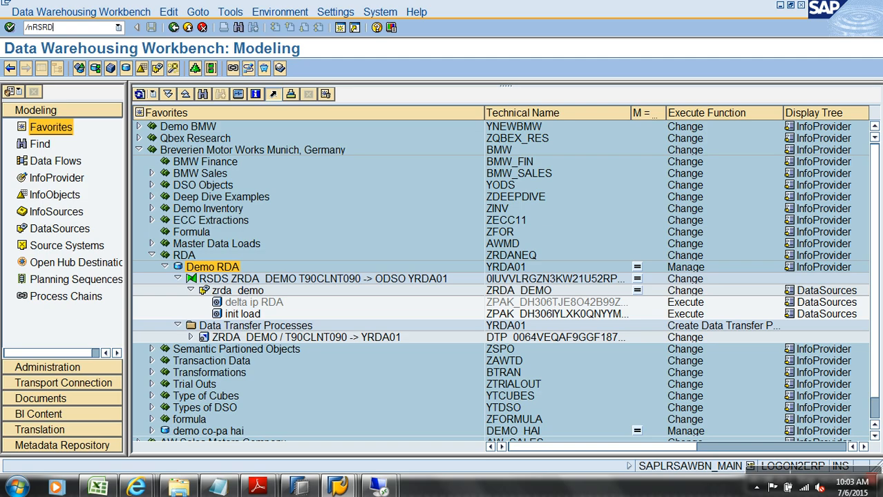
# - Open the Real-Time Data Acquisition monitor and examine the InfoPackage and DTP under ZRDA_DEMO in the unassigned objects
pyautogui.press('Return')
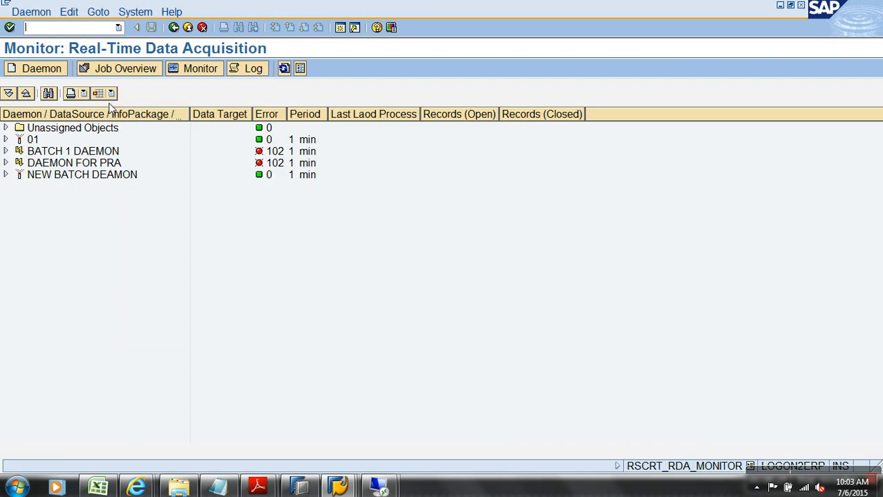
pyautogui.click(5, 128)
pyautogui.click(57, 141)
pyautogui.click(19, 140)
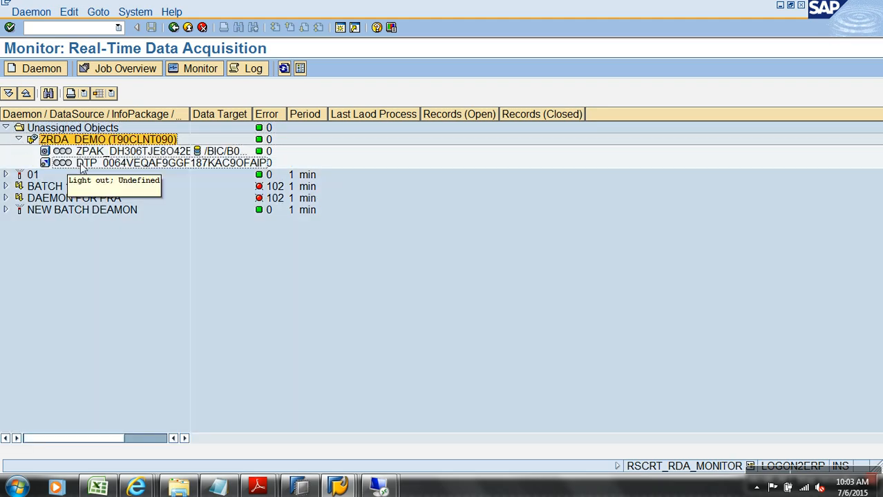
pyautogui.click(98, 153)
pyautogui.click(102, 164)
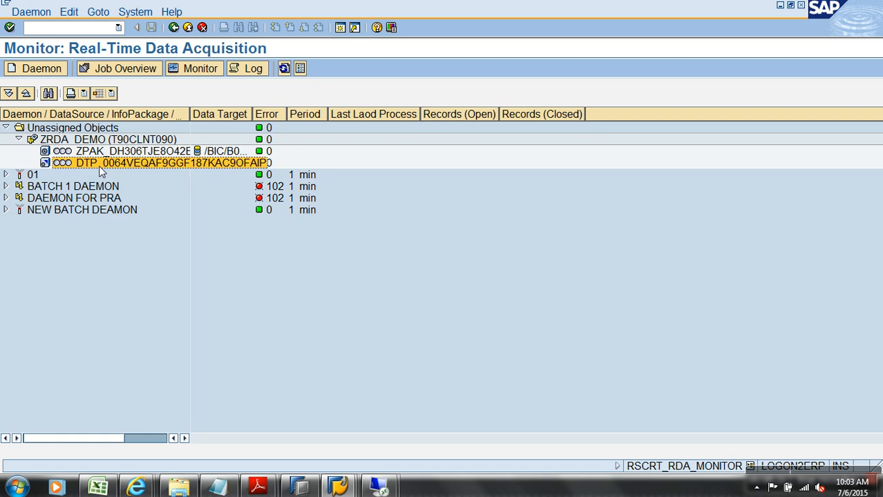
# - Create daemon 05 with the short description "My own RDA" and save it
pyautogui.click(33, 68)
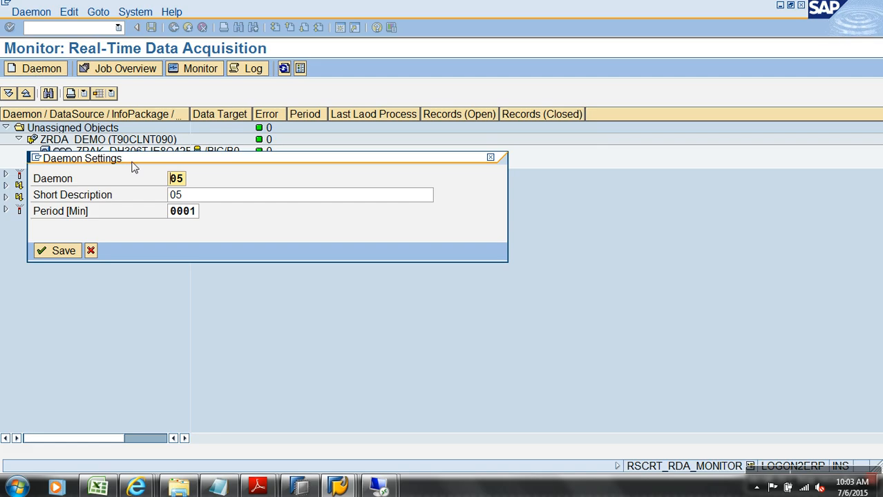
pyautogui.doubleClick(199, 194)
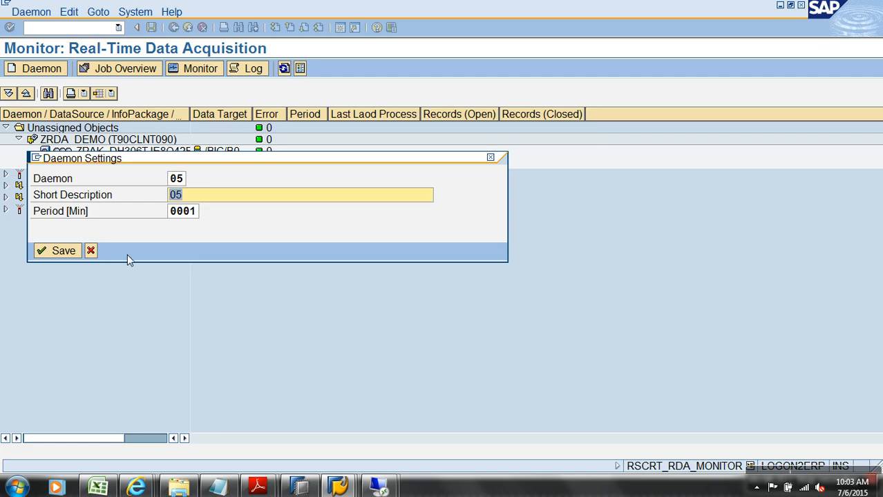
pyautogui.write('My own RDA')
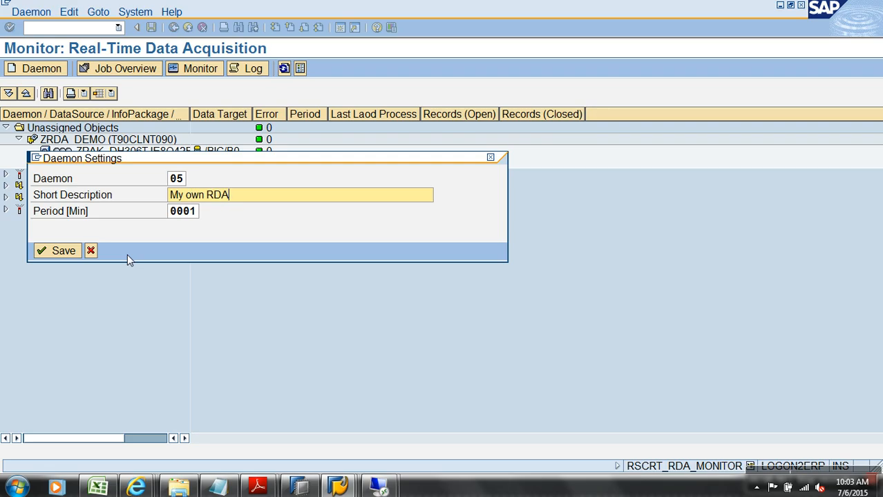
pyautogui.press('Return')
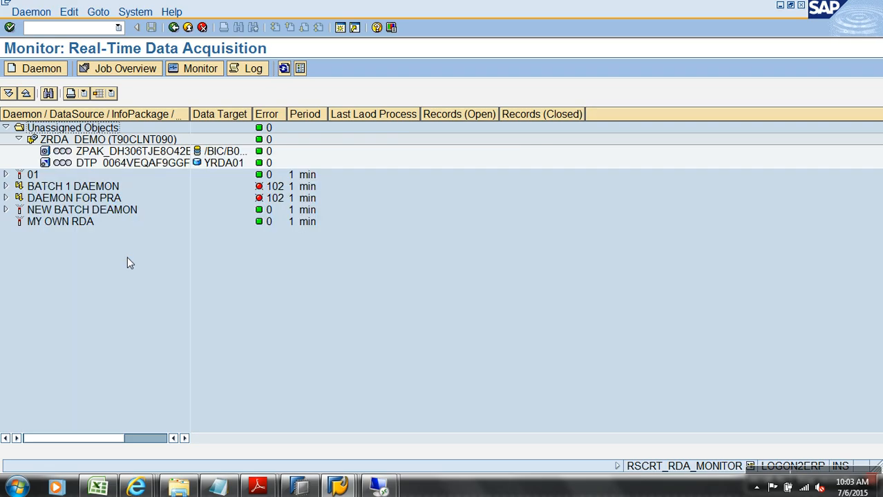
# - Set the period of the MY OWN RDA daemon to 2 minutes and save its settings
pyautogui.rightClick(73, 223)
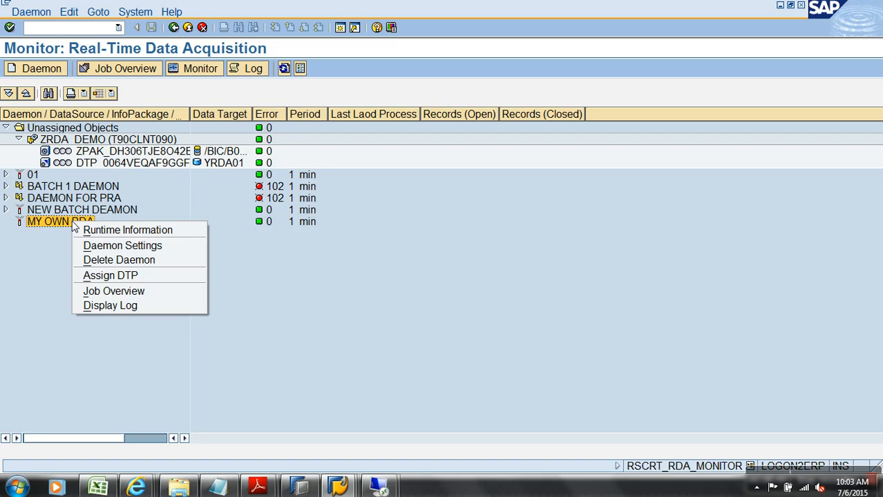
pyautogui.click(123, 245)
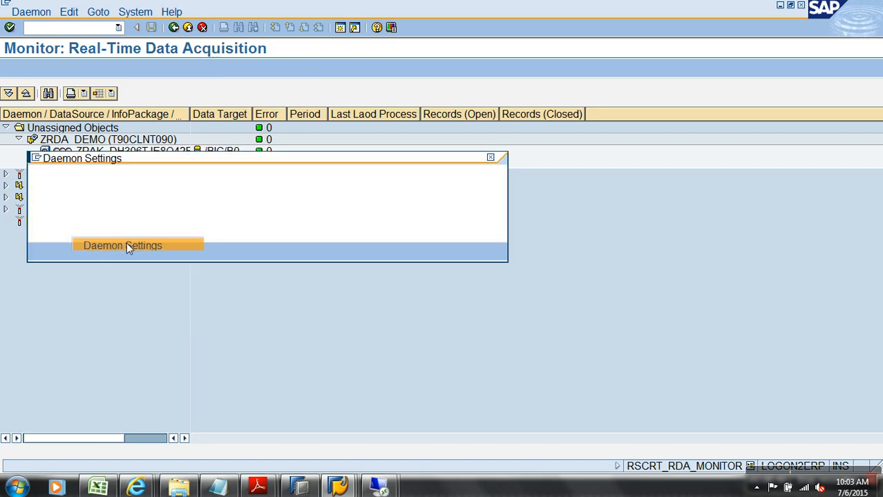
pyautogui.click(198, 211)
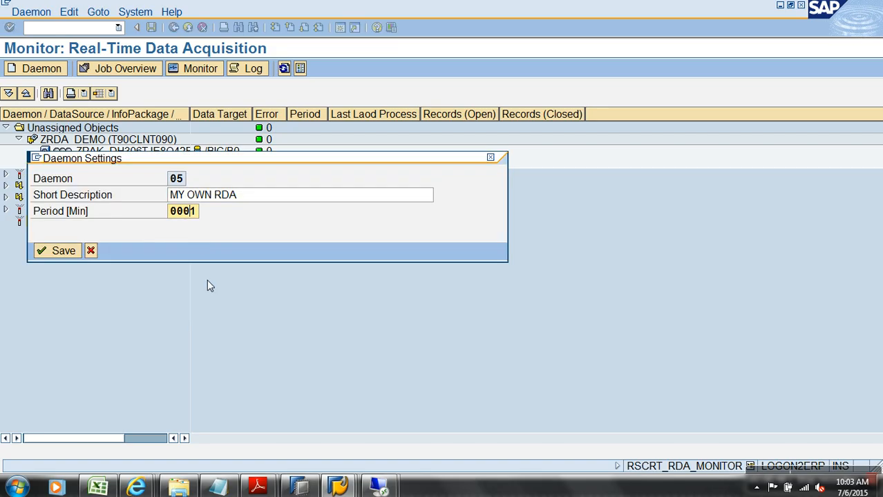
pyautogui.press('BackSpace')
pyautogui.write('2')
pyautogui.click(58, 252)
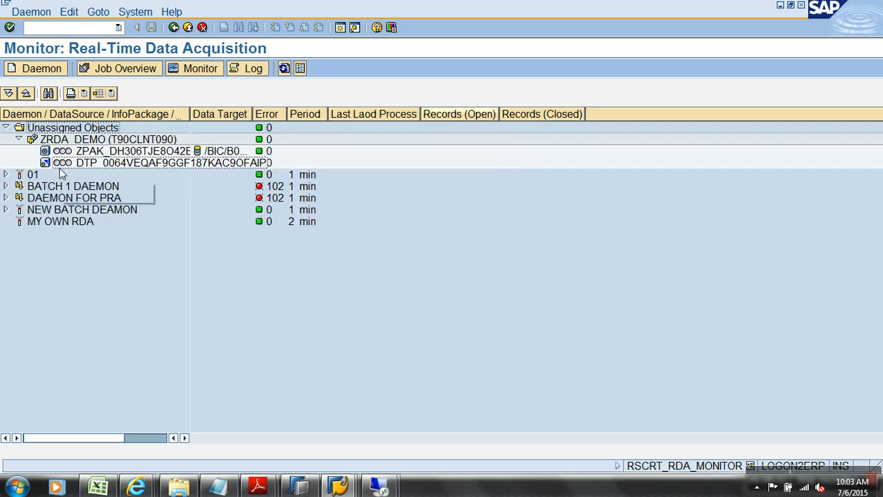
# - Assign the unassigned DataSource ZRDA_DEMO to daemon 05
pyautogui.rightClick(72, 142)
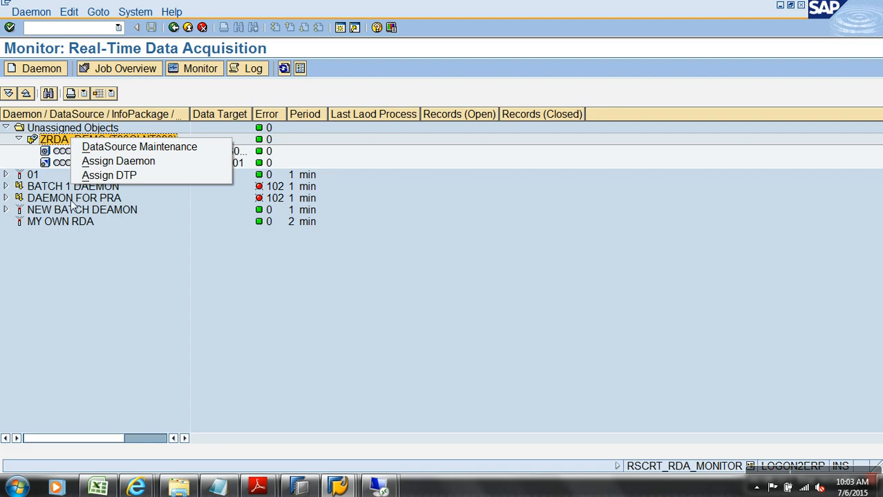
pyautogui.click(119, 161)
pyautogui.write('05')
pyautogui.press('Return')
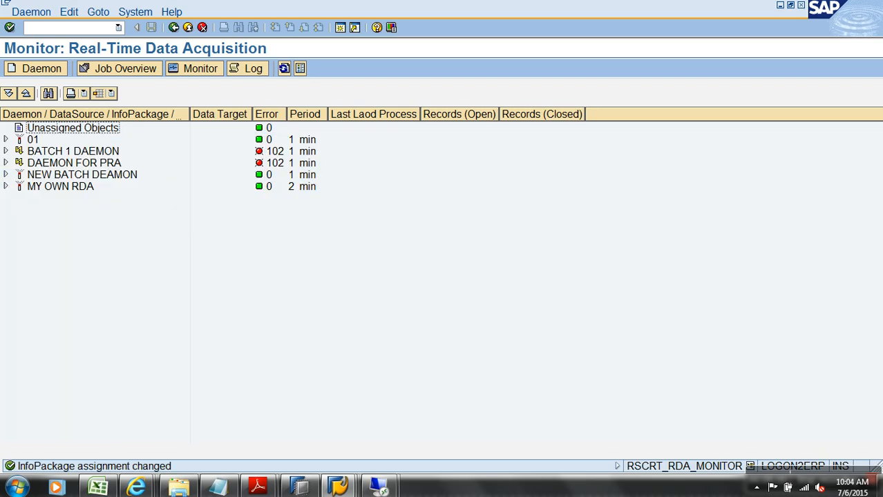
# - Expand MY OWN RDA down to its InfoPackage and DTP, and start the daemon
pyautogui.click(6, 187)
pyautogui.click(19, 198)
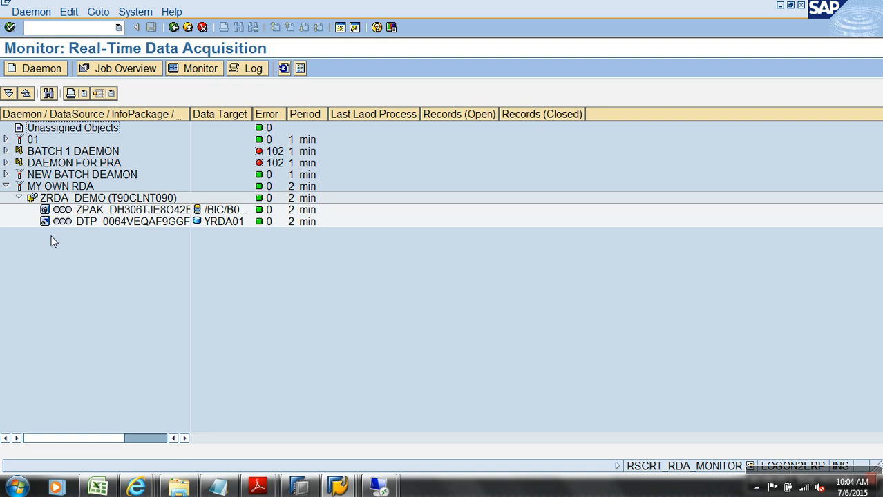
pyautogui.rightClick(58, 186)
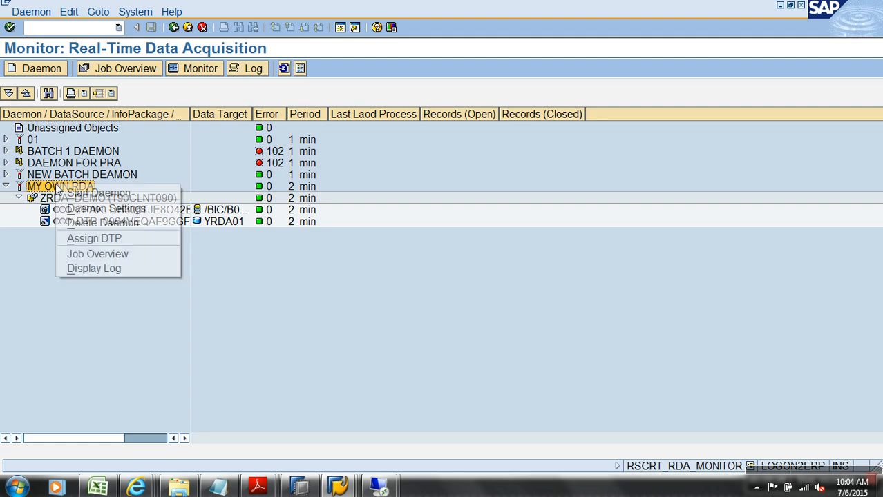
pyautogui.click(110, 195)
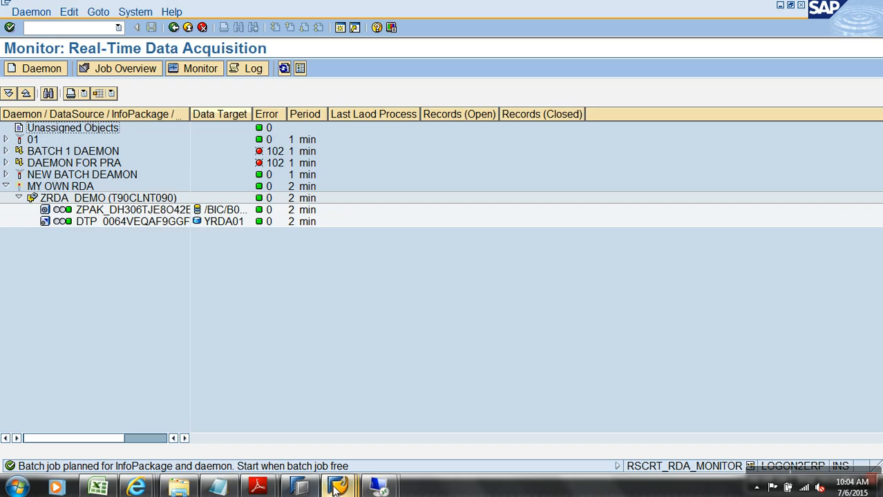
# - Switch to the ZRDA_DEMO DataSource session, open its source table ZSALES and display all table entries
pyautogui.moveTo(338, 488)
pyautogui.click(465, 437)
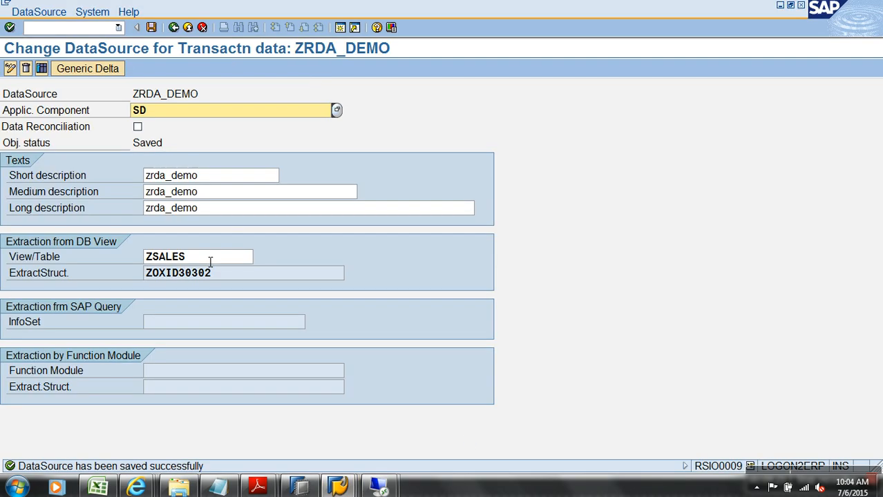
pyautogui.doubleClick(187, 261)
pyautogui.click(79, 396)
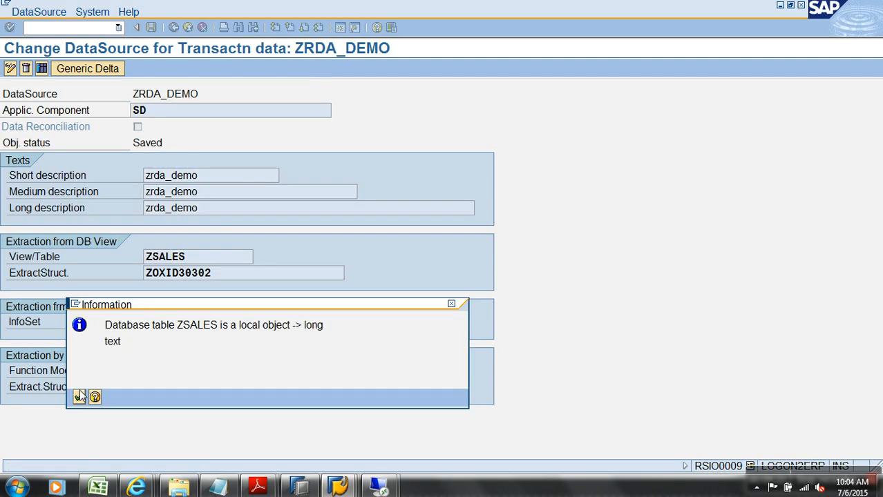
pyautogui.click(224, 69)
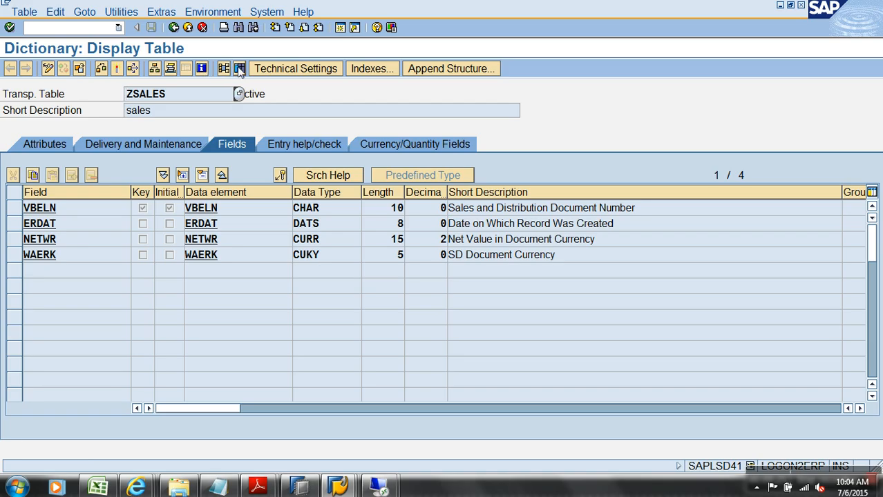
pyautogui.click(9, 69)
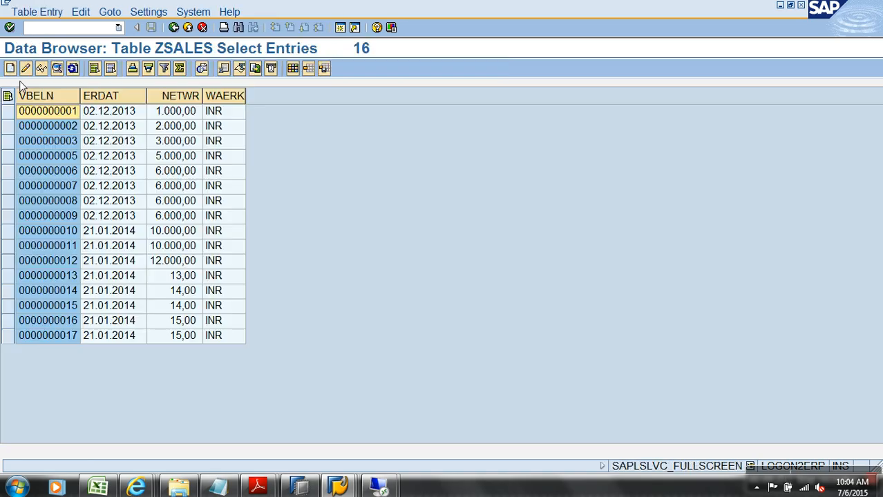
# - Insert and save a ZSALES record with VBELN 18, ERDAT 21.01.2014, NETWR 18000 and WAERK INR
pyautogui.click(10, 68)
pyautogui.write('18')
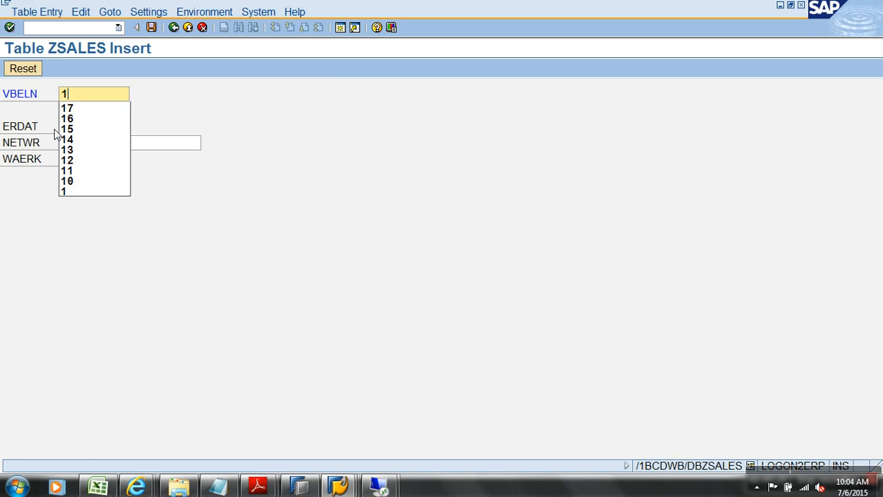
pyautogui.press('Tab')
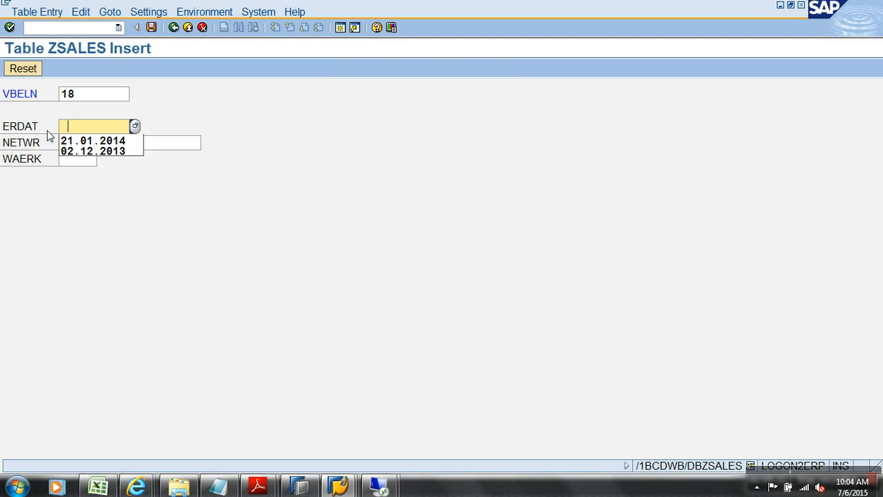
pyautogui.click(104, 144)
pyautogui.press('Tab')
pyautogui.write('18000')
pyautogui.press('Tab')
pyautogui.write('INR')
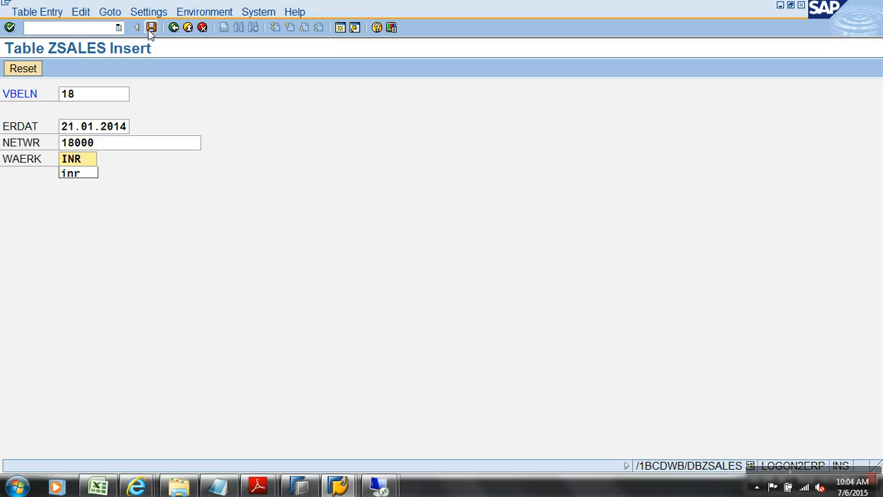
pyautogui.click(151, 27)
# - Save another ZSALES record with VBELN 19 and NETWR 19.000,00, keeping the same date and currency
pyautogui.click(108, 95)
pyautogui.press('BackSpace')
pyautogui.write('9')
pyautogui.click(74, 142)
pyautogui.press('BackSpace')
pyautogui.write('9.')
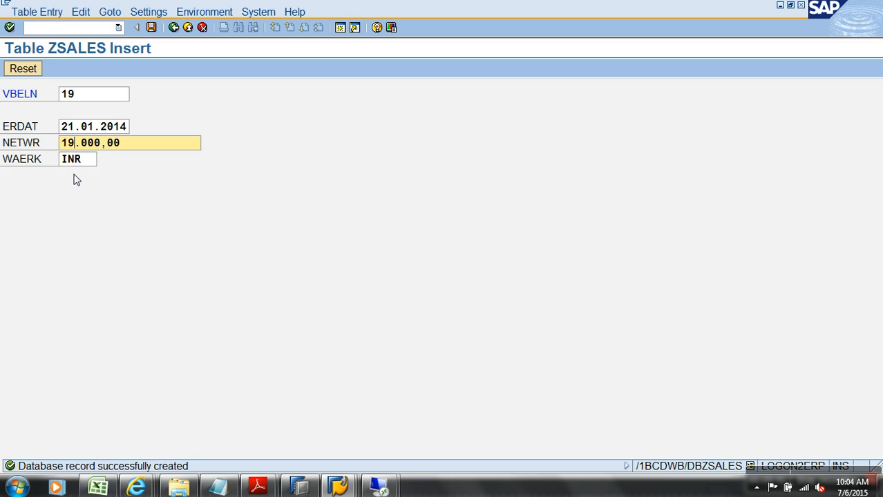
pyautogui.click(151, 27)
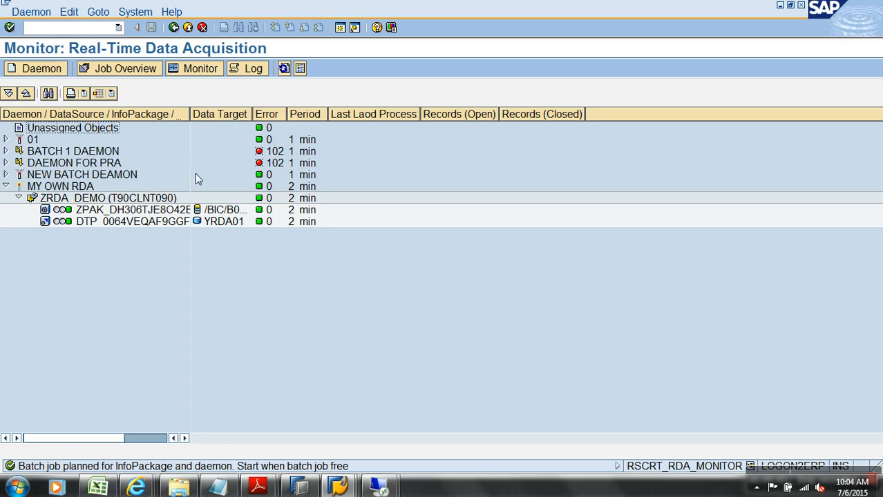
# - Refresh the Real-Time Data Acquisition monitor and check the requests under the MY OWN RDA daemon
pyautogui.click(284, 68)
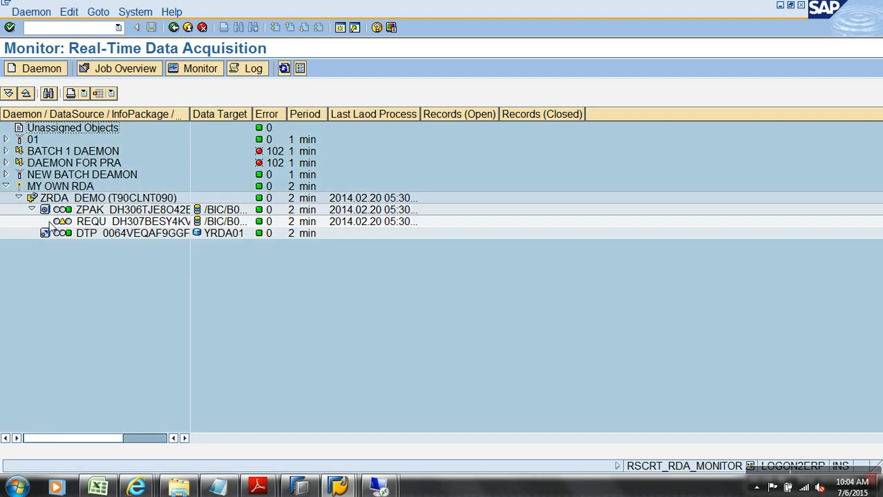
pyautogui.click(338, 487)
pyautogui.click(350, 450)
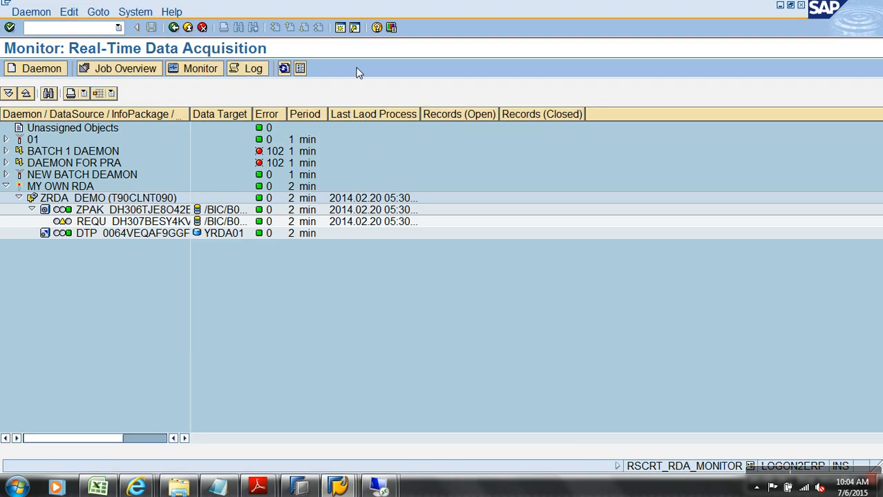
# - Start transaction RSA1 in a new session and open the management view of Demo RDA (YRDA01) under BMW's RDA InfoArea
pyautogui.click(341, 28)
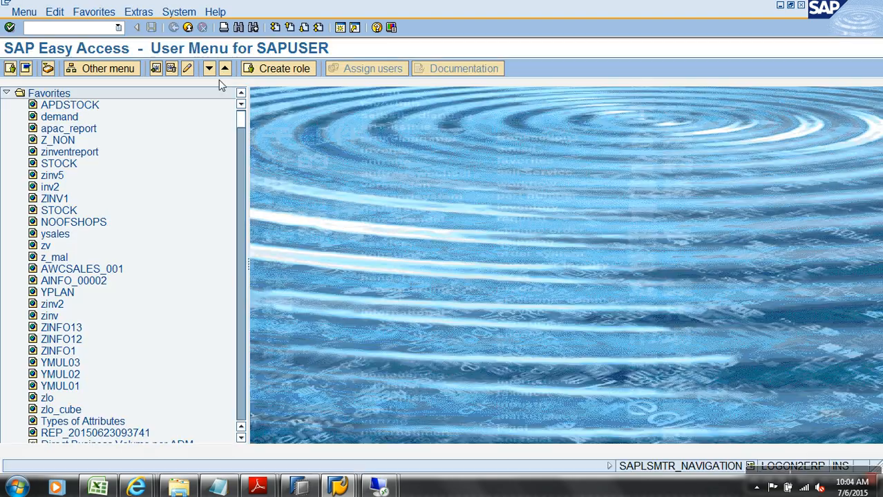
pyautogui.write('RSA1')
pyautogui.press('Return')
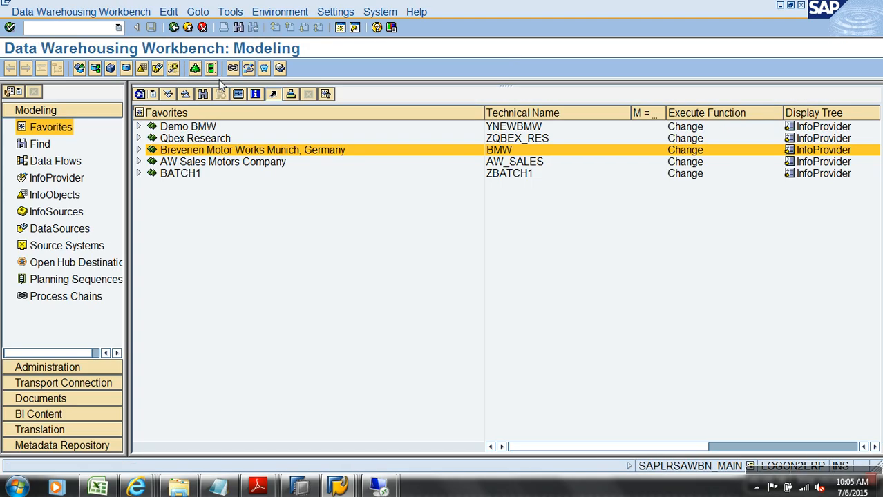
pyautogui.click(138, 150)
pyautogui.click(151, 255)
pyautogui.click(211, 269)
pyautogui.rightClick(211, 270)
pyautogui.click(235, 346)
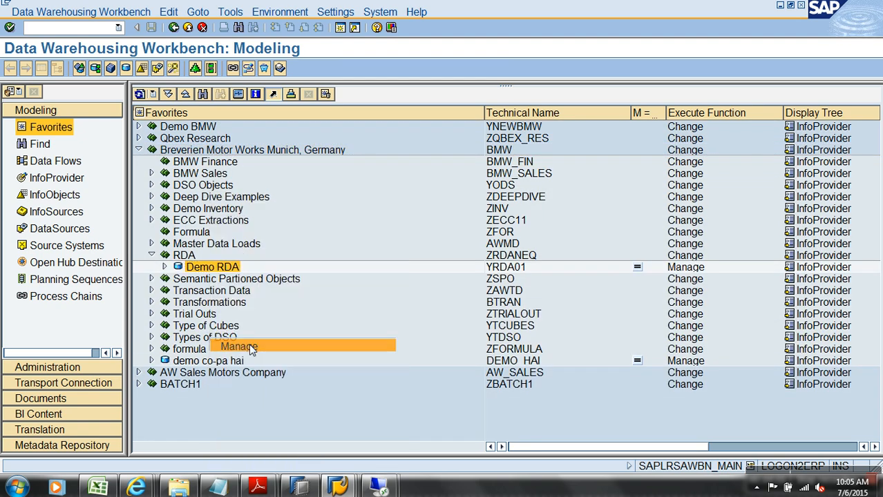
pyautogui.click(42, 68)
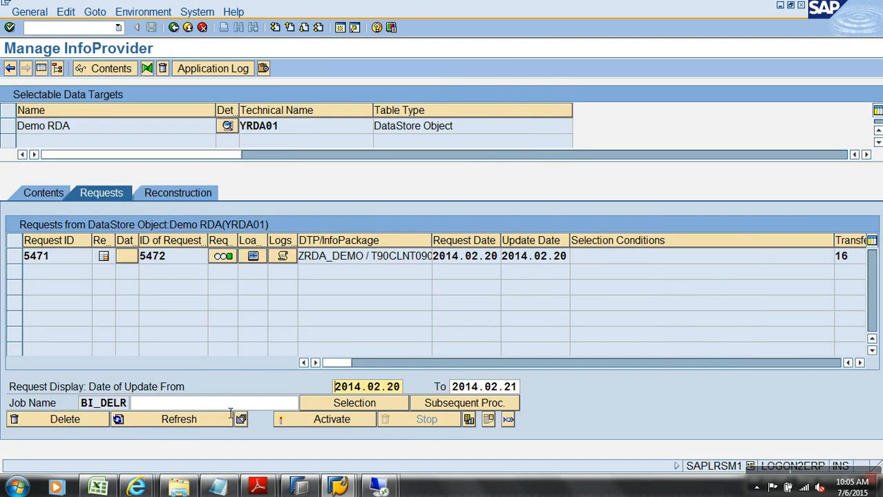
# - Check the requests of YRDA01 and display all entries of its active data table /BIC/AYRDA0100
pyautogui.click(52, 197)
pyautogui.click(97, 196)
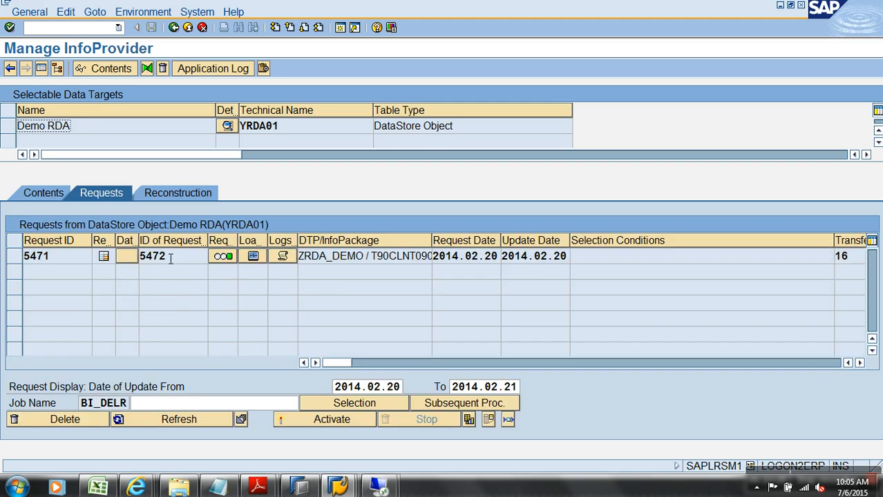
pyautogui.click(47, 194)
pyautogui.click(247, 390)
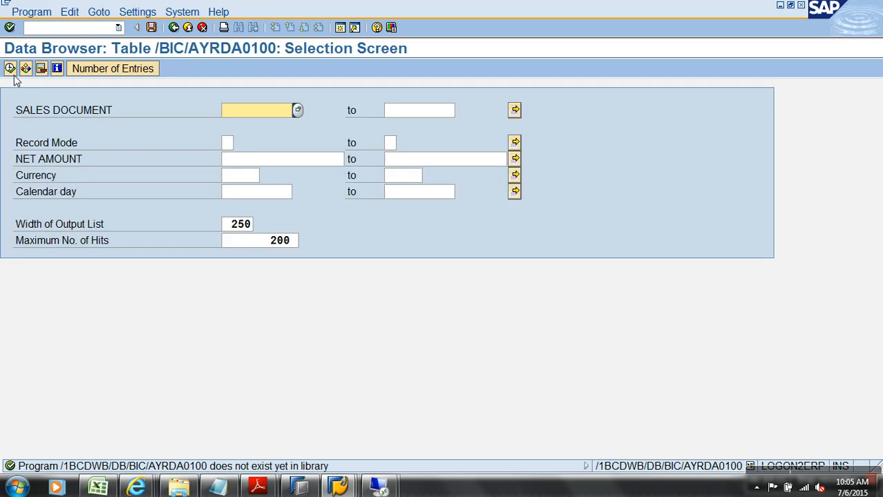
pyautogui.click(11, 70)
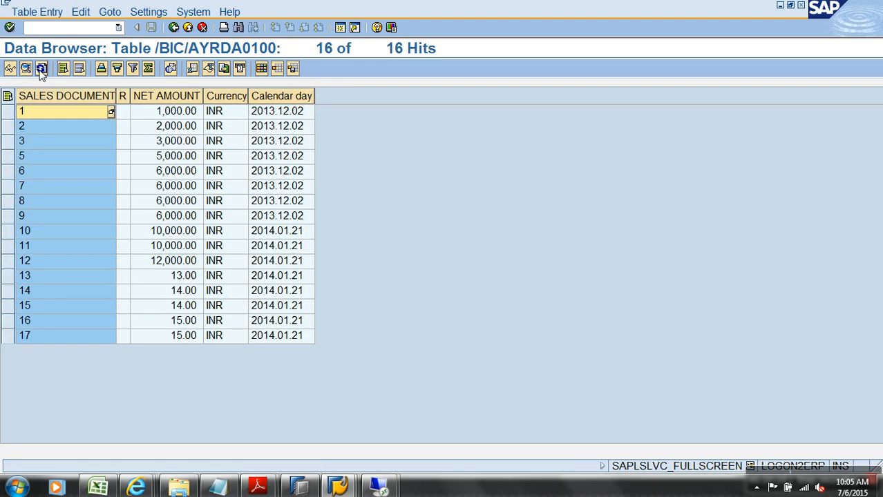
# - Restore the /BIC/AYRDA0100 data browser and ZSALES insert windows from full screen and narrow both of them
pyautogui.doubleClick(433, 12)
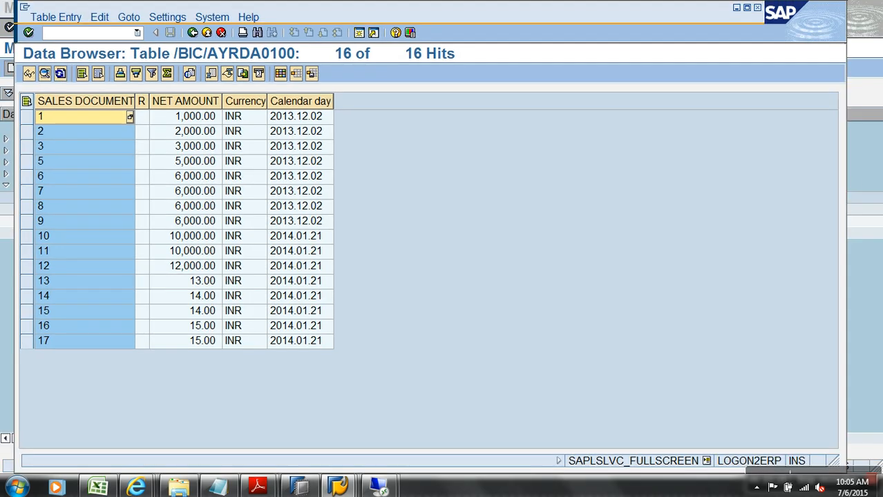
pyautogui.moveTo(850, 159); pyautogui.dragTo(373, 185)
pyautogui.moveTo(337, 488)
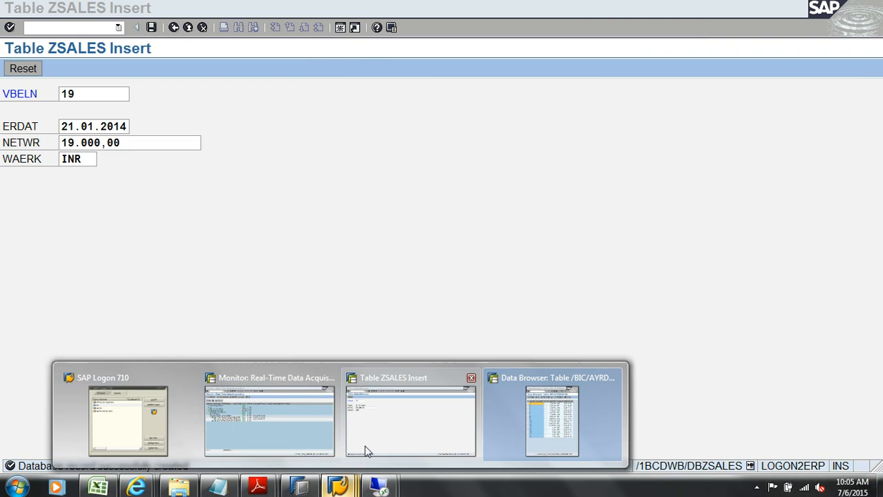
pyautogui.click(364, 445)
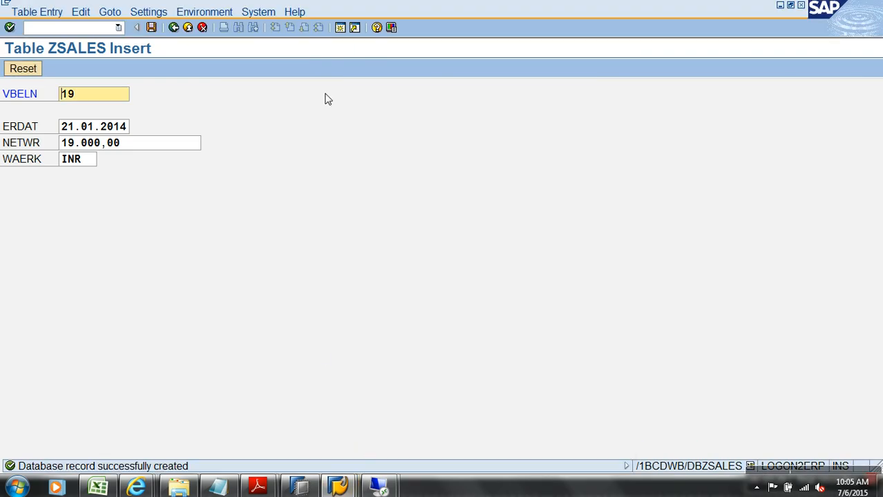
pyautogui.doubleClick(353, 12)
pyautogui.moveTo(852, 176); pyautogui.dragTo(316, 179)
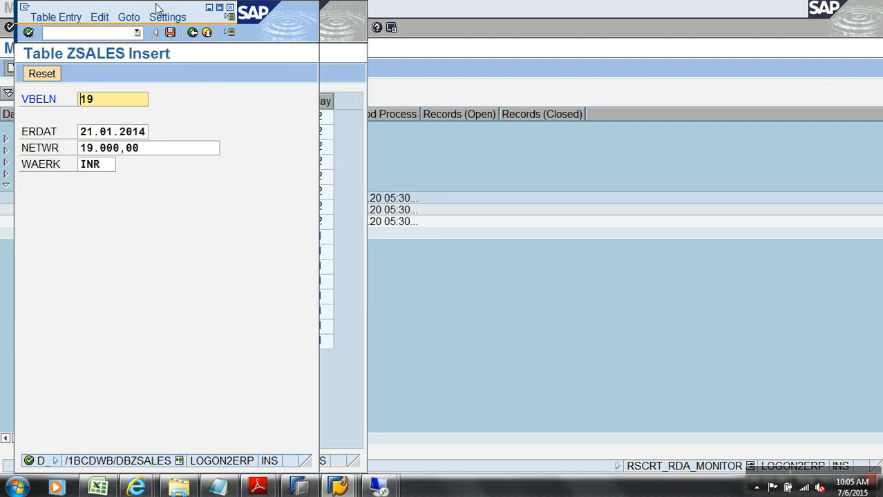
# - Place the ZSALES insert window beside the /BIC/AYRDA0100 data browser and refresh the browser's entries
pyautogui.moveTo(165, 14); pyautogui.dragTo(523, 14)
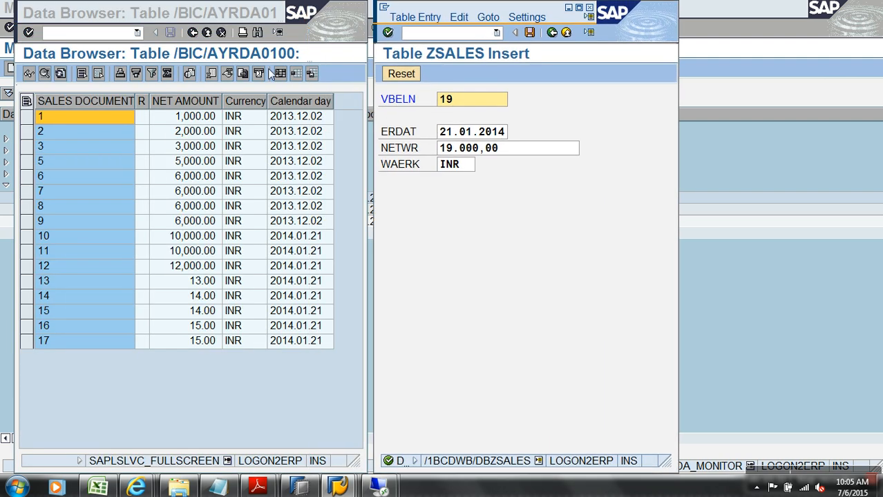
pyautogui.click(221, 55)
pyautogui.click(61, 74)
# - Insert a ZSALES record with VBELN 20 and NETWR 200000 and save it
pyautogui.click(467, 108)
pyautogui.press('BackSpace')
pyautogui.write('20')
pyautogui.press('Tab')
pyautogui.press('Tab')
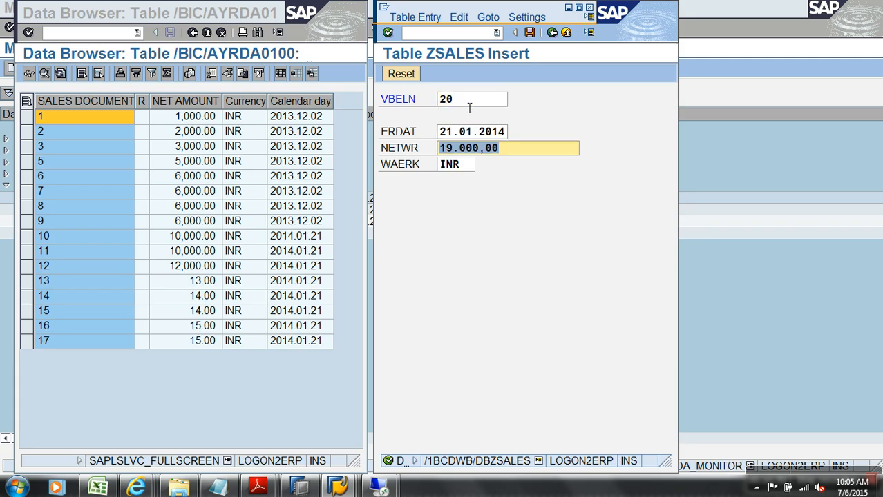
pyautogui.write('200000')
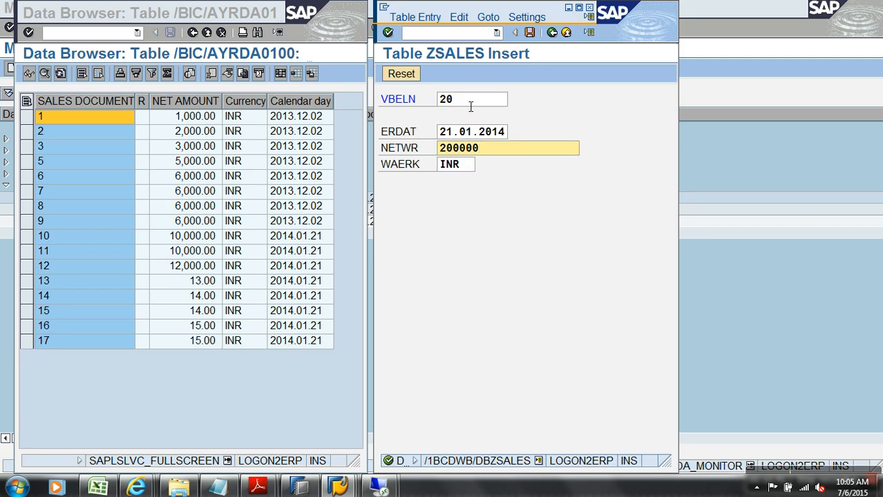
pyautogui.click(529, 32)
# - Refresh the /BIC/AYRDA0100 entries, return to the management view of YRDA01 and refresh its requests
pyautogui.click(233, 55)
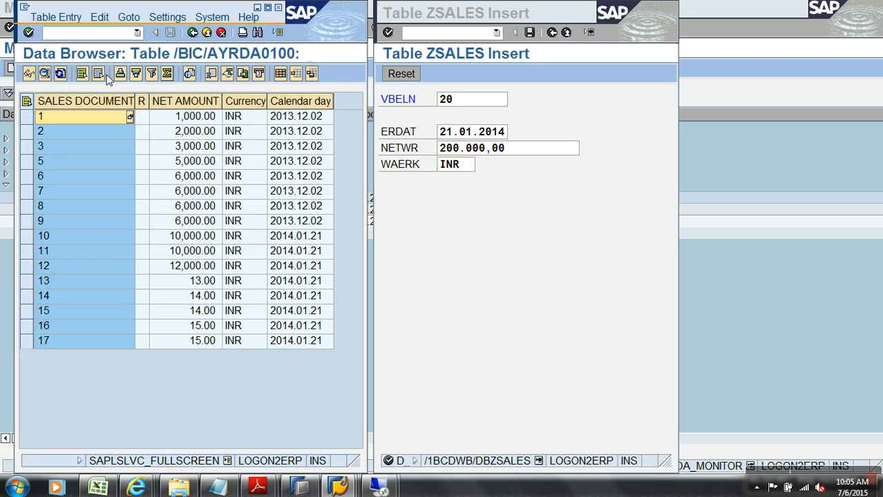
pyautogui.click(61, 74)
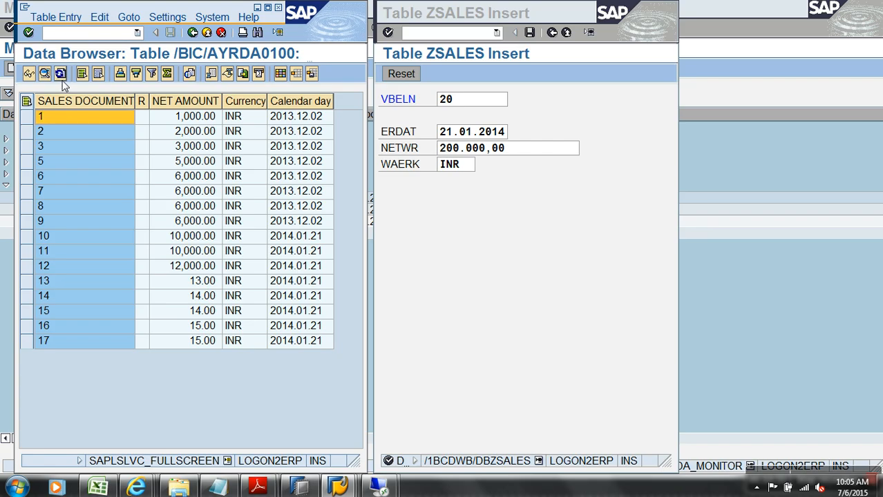
pyautogui.click(193, 33)
pyautogui.click(193, 33)
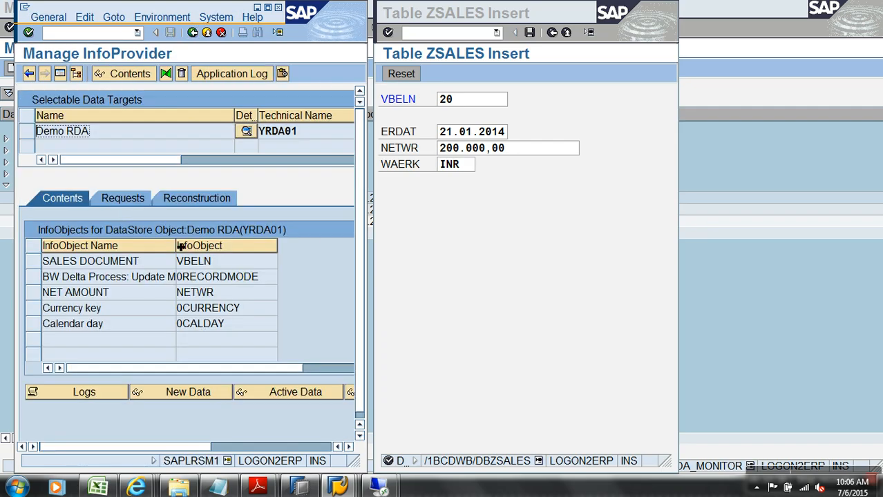
pyautogui.click(110, 200)
pyautogui.click(209, 427)
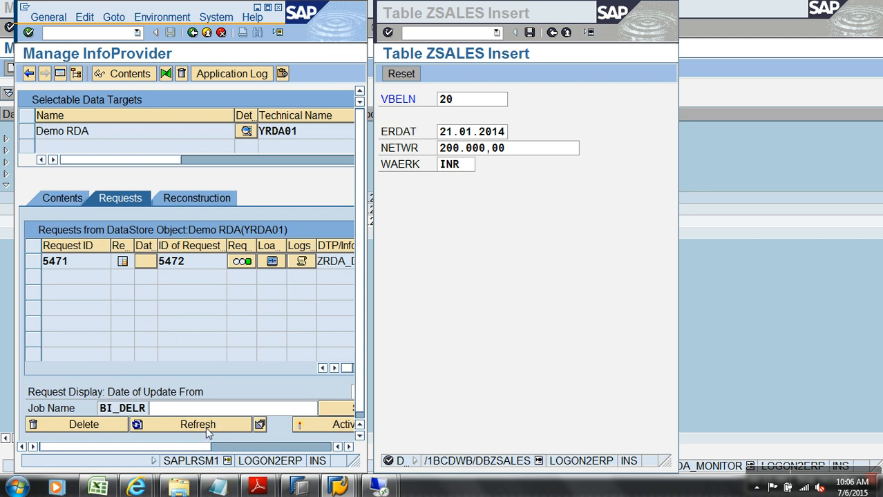
# - Display all entries of YRDA01's active data table and mark the rows for sales documents 18 to 20
pyautogui.click(62, 200)
pyautogui.click(222, 391)
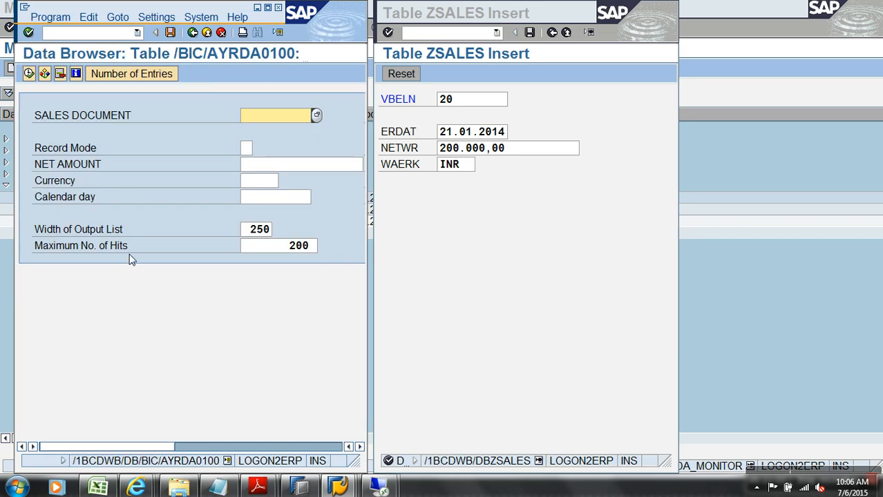
pyautogui.click(28, 74)
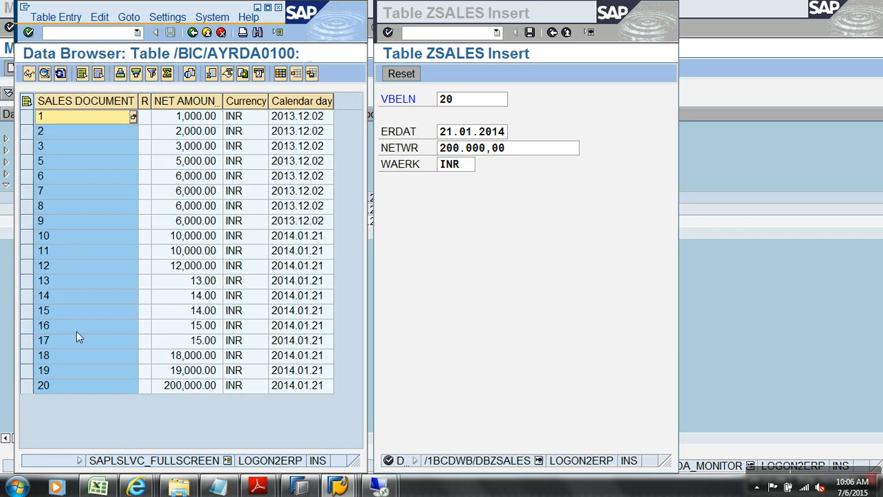
pyautogui.moveTo(26, 355); pyautogui.dragTo(27, 386)
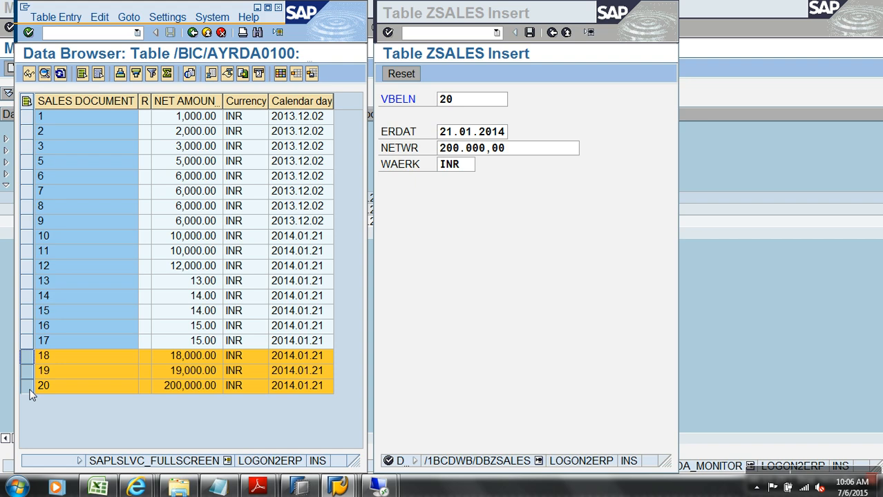
# - Open the server's Process Overview in full screen, mark the BTC work processes 11 to 13 and refresh the list
pyautogui.click(101, 34)
pyautogui.press('Return')
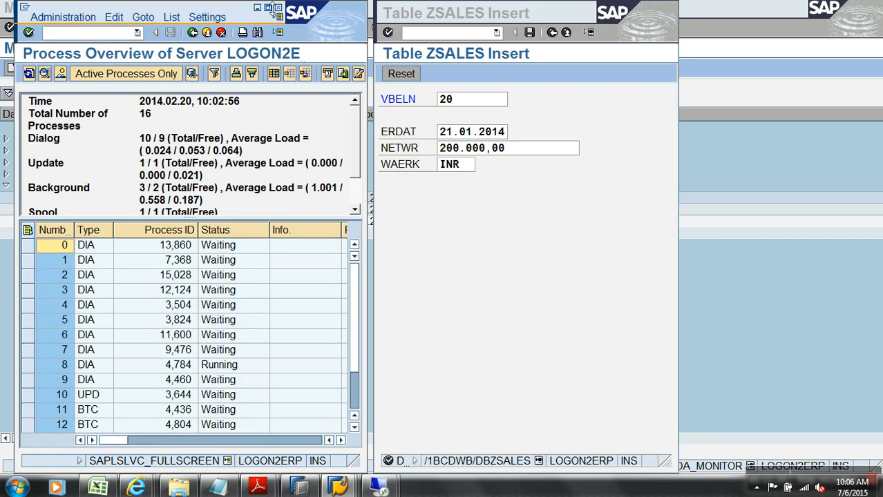
pyautogui.click(267, 7)
pyautogui.scroll(-2, 116, 353)
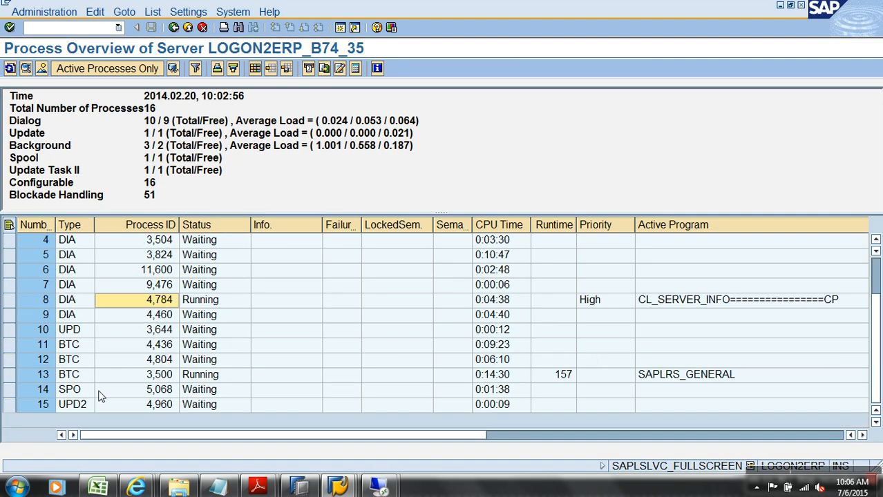
pyautogui.moveTo(25, 354); pyautogui.dragTo(21, 382)
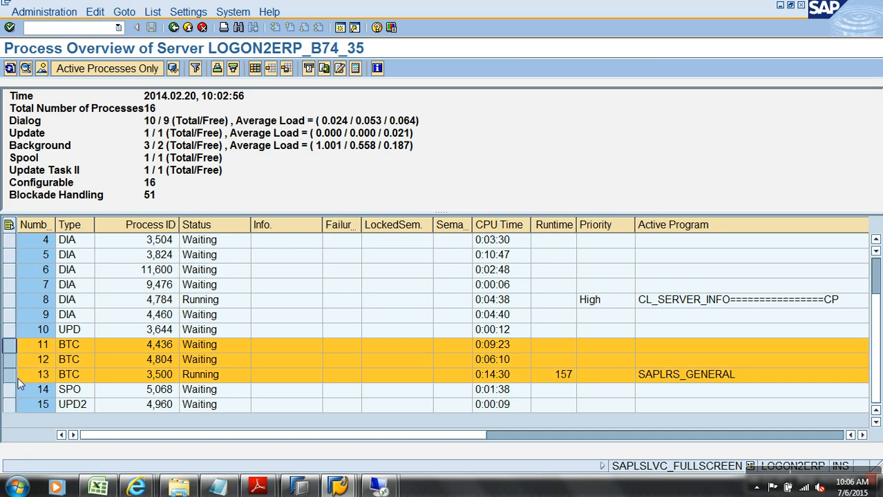
pyautogui.click(11, 68)
pyautogui.click(11, 67)
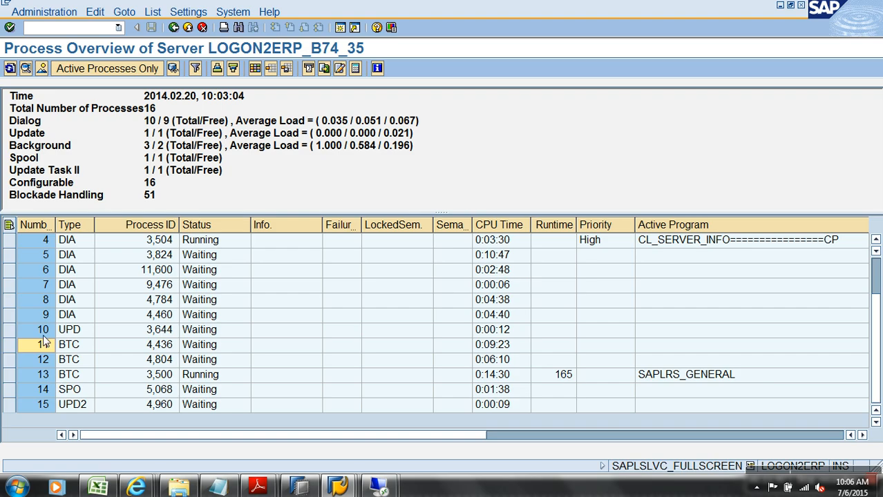
# - Display the Server List and switch to the Real-Time Data Acquisition monitor to view the MY OWN RDA daemon
pyautogui.click(85, 32)
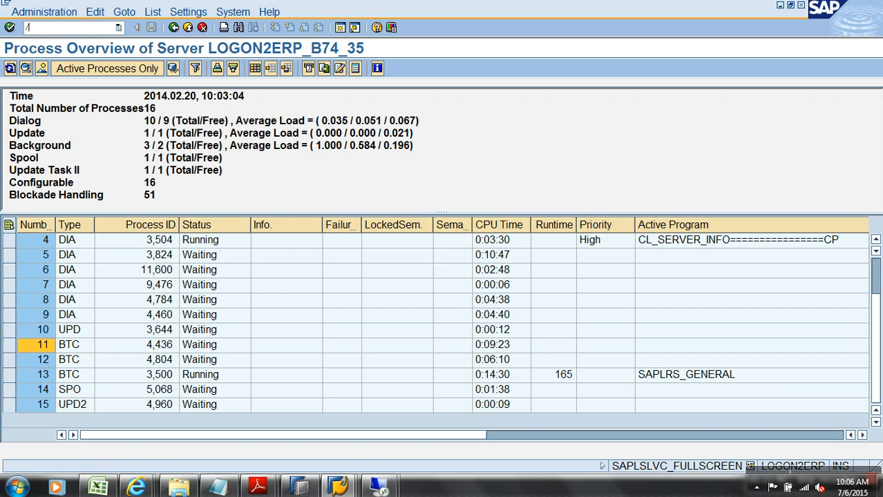
pyautogui.press('Return')
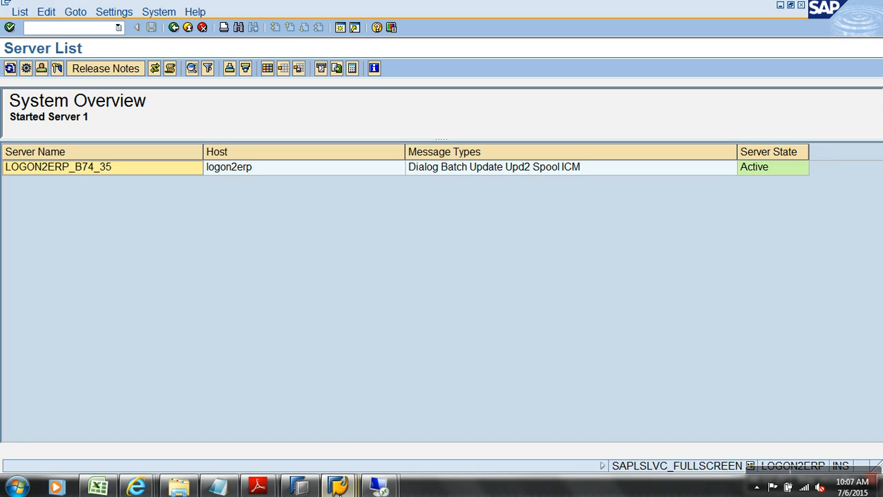
pyautogui.click(338, 487)
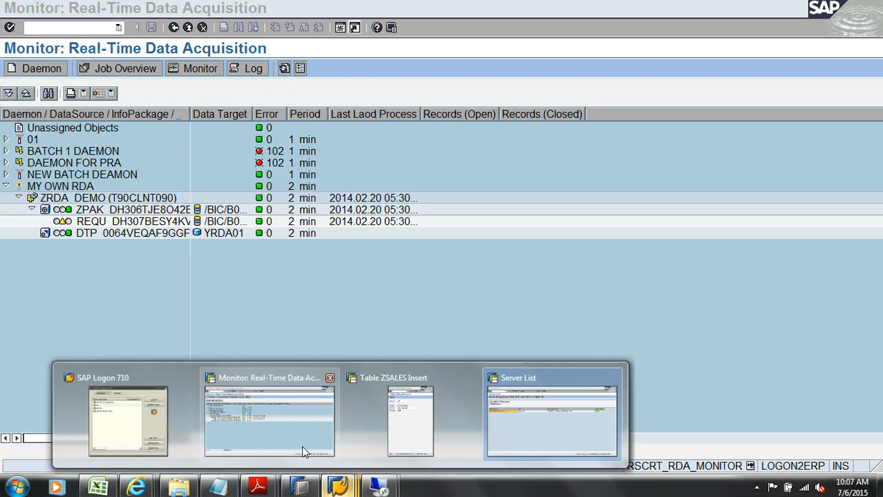
pyautogui.click(304, 452)
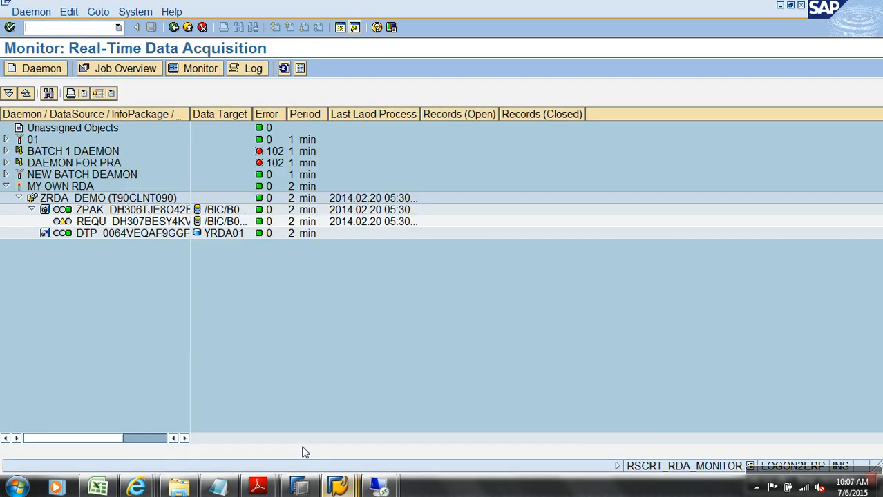
# - Start transaction RSA1 in the Server List session and check the request status of Demo RDA (YRDA01) in its management view
pyautogui.click(340, 487)
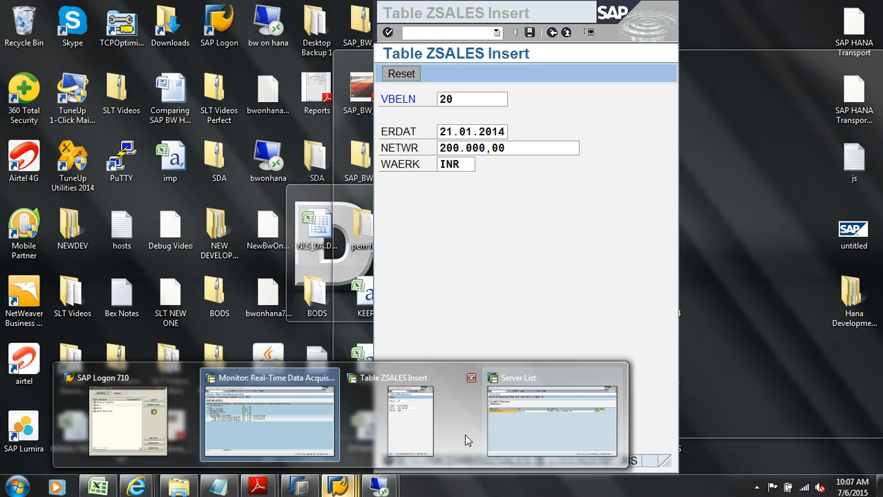
pyautogui.moveTo(513, 434)
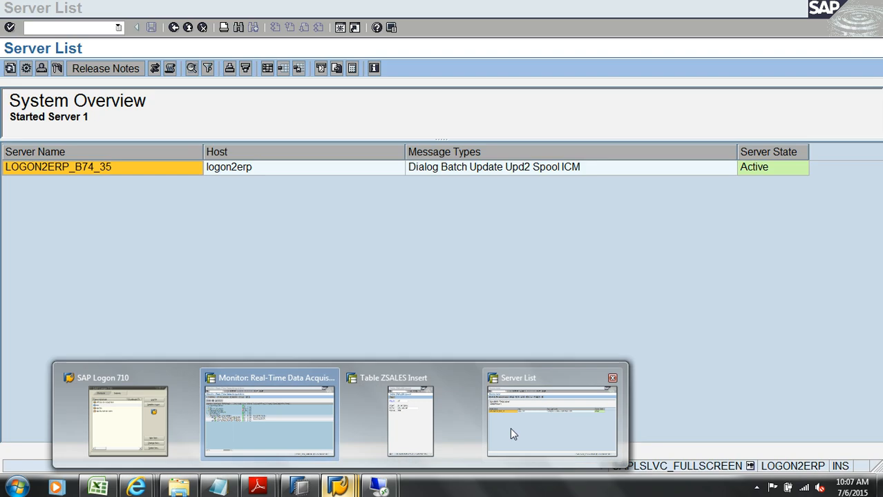
pyautogui.click(511, 429)
pyautogui.click(66, 37)
pyautogui.write('/NRSA1')
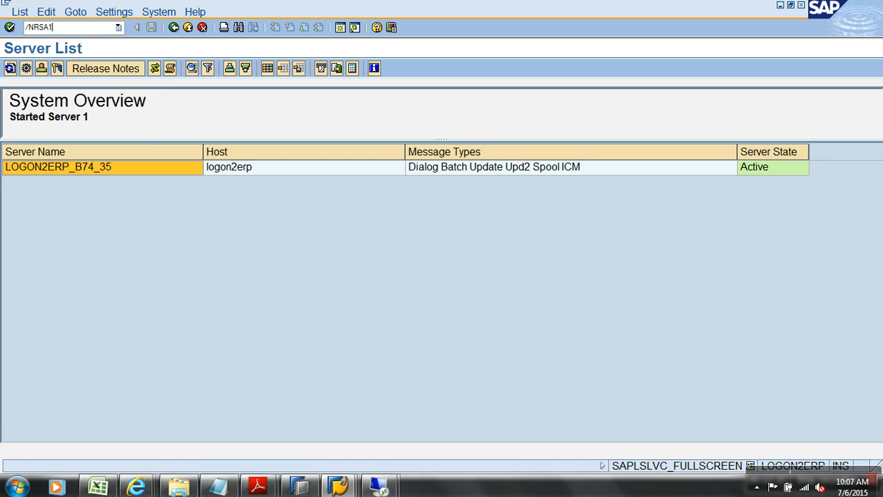
pyautogui.press('Return')
pyautogui.click(140, 150)
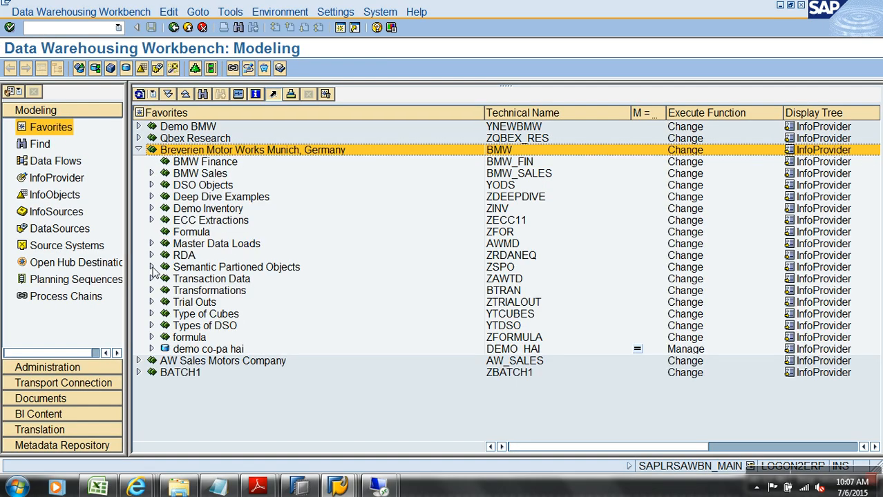
pyautogui.click(152, 255)
pyautogui.click(225, 270)
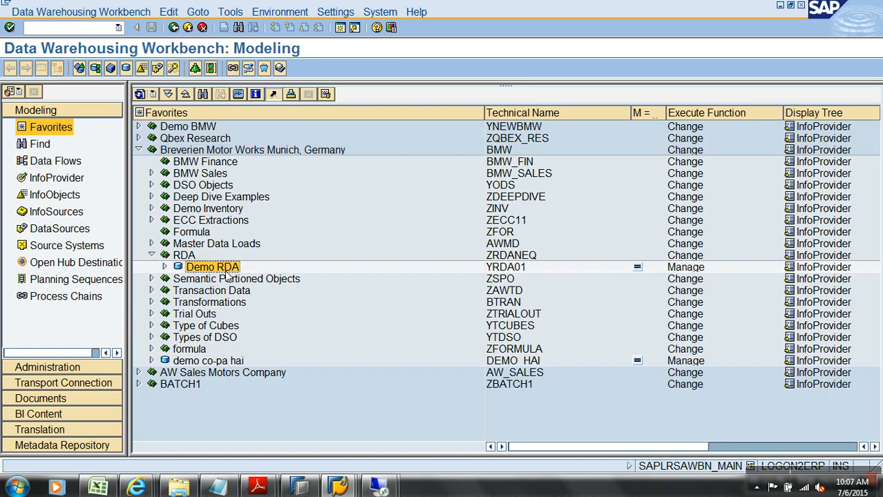
pyautogui.rightClick(225, 274)
pyautogui.click(261, 346)
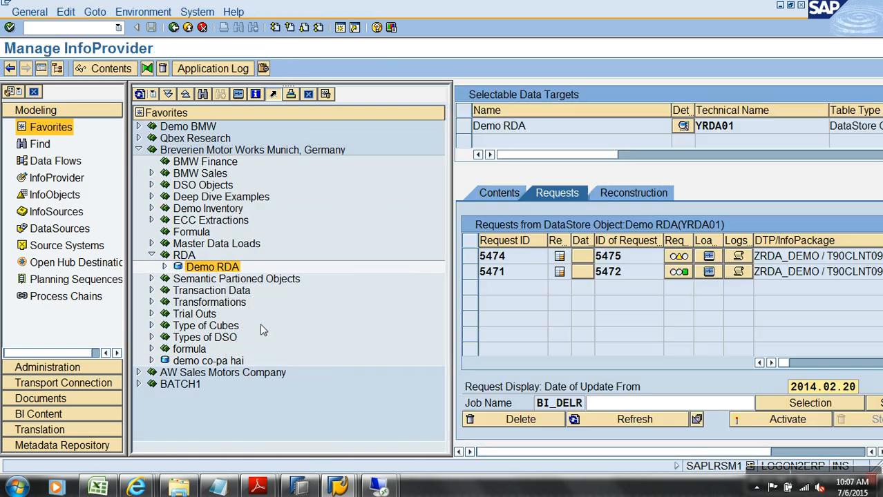
pyautogui.moveTo(685, 263)
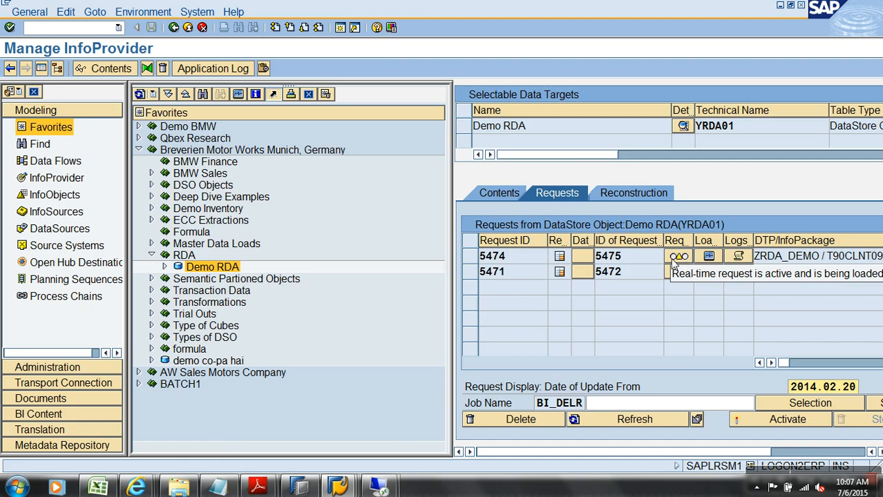
# - Check the request closure thresholds in the processing settings of the InfoPackage delta ip RDA and leave the scheduler
pyautogui.click(164, 267)
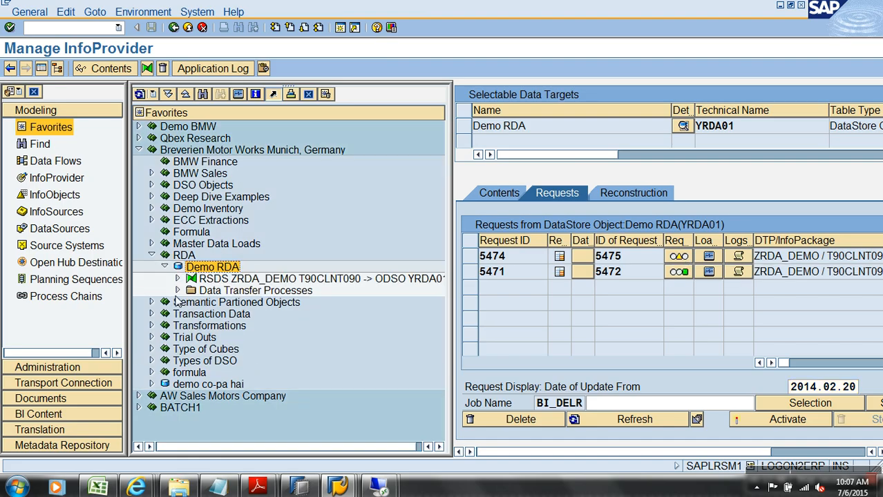
pyautogui.click(177, 279)
pyautogui.click(191, 290)
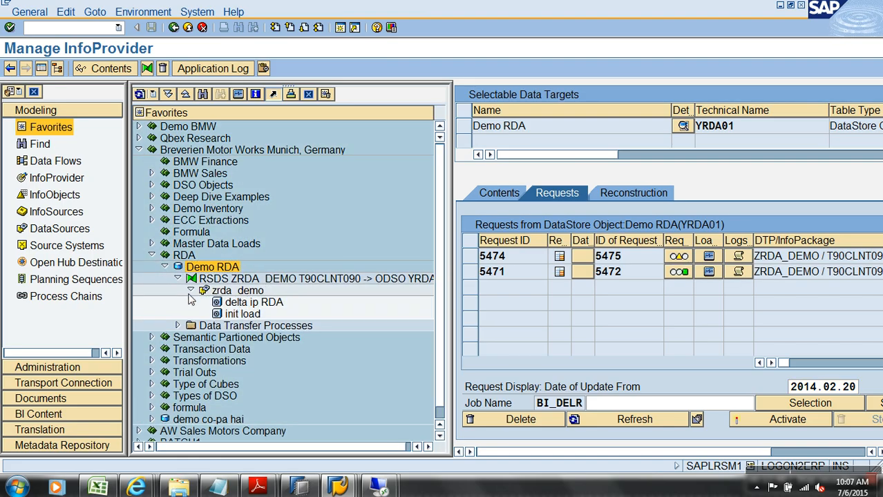
pyautogui.doubleClick(251, 303)
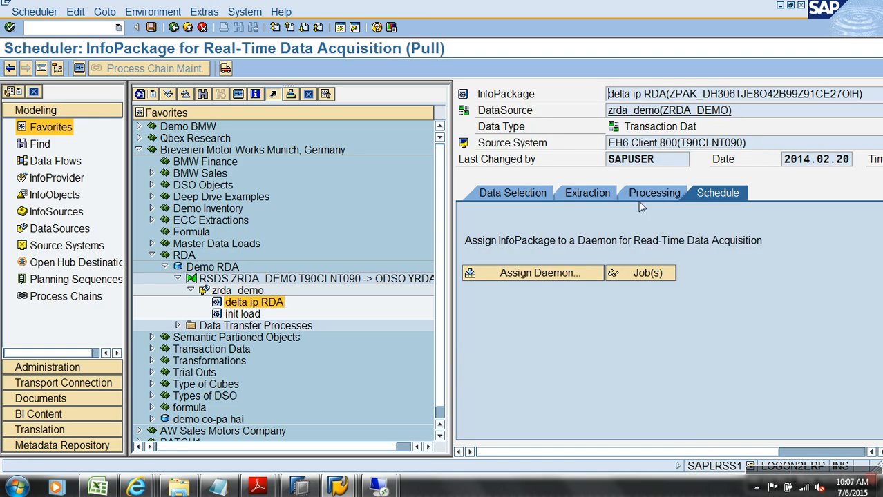
pyautogui.click(645, 195)
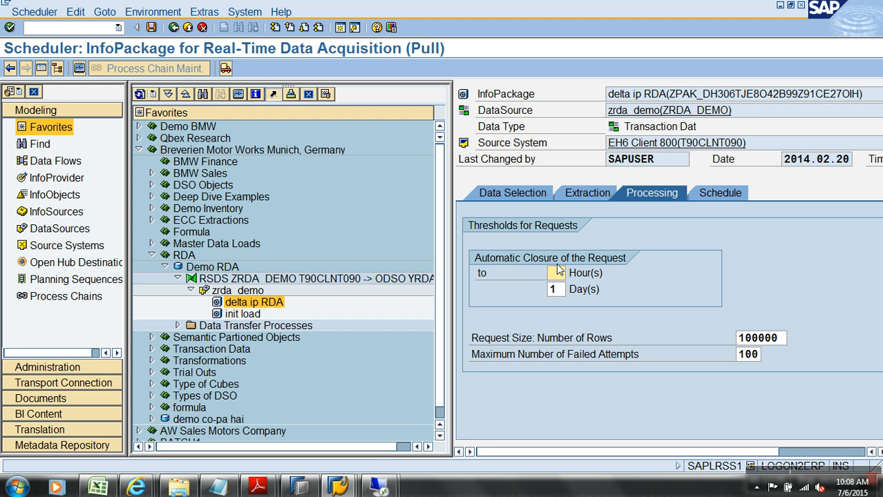
pyautogui.click(188, 28)
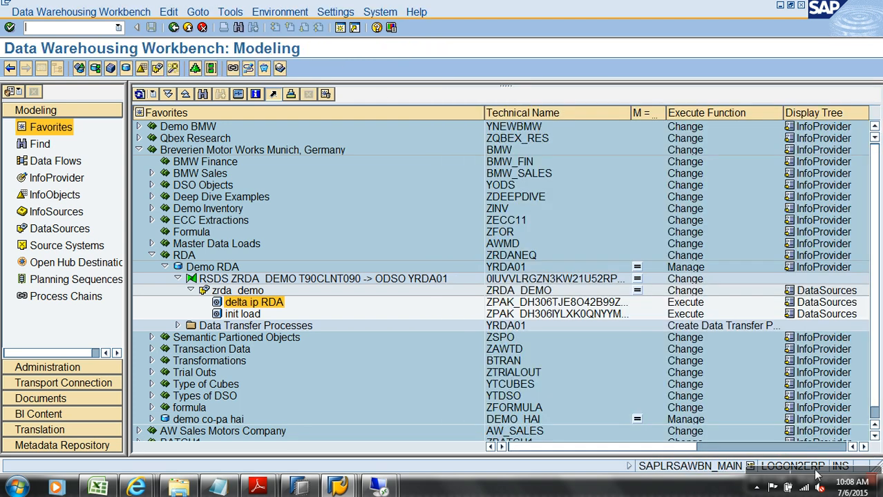